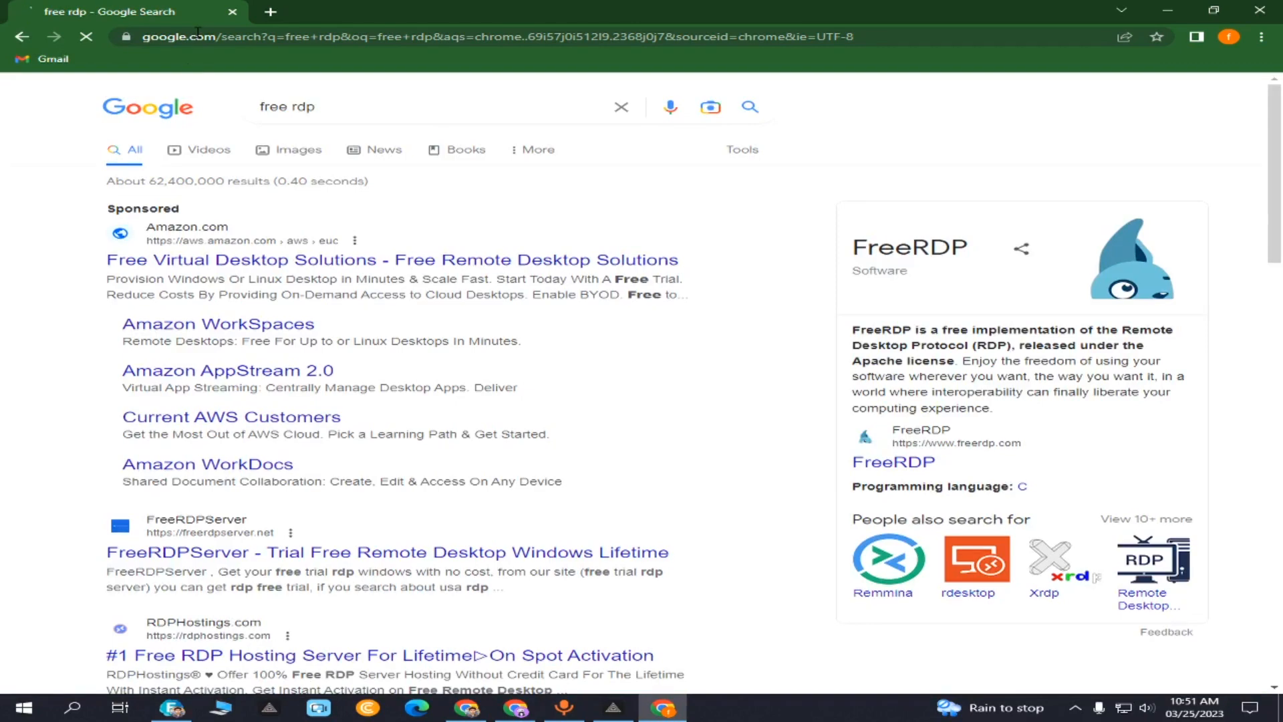
- Switch to Google Images and scroll through the 'free rdp' image results
left_click(273, 154)
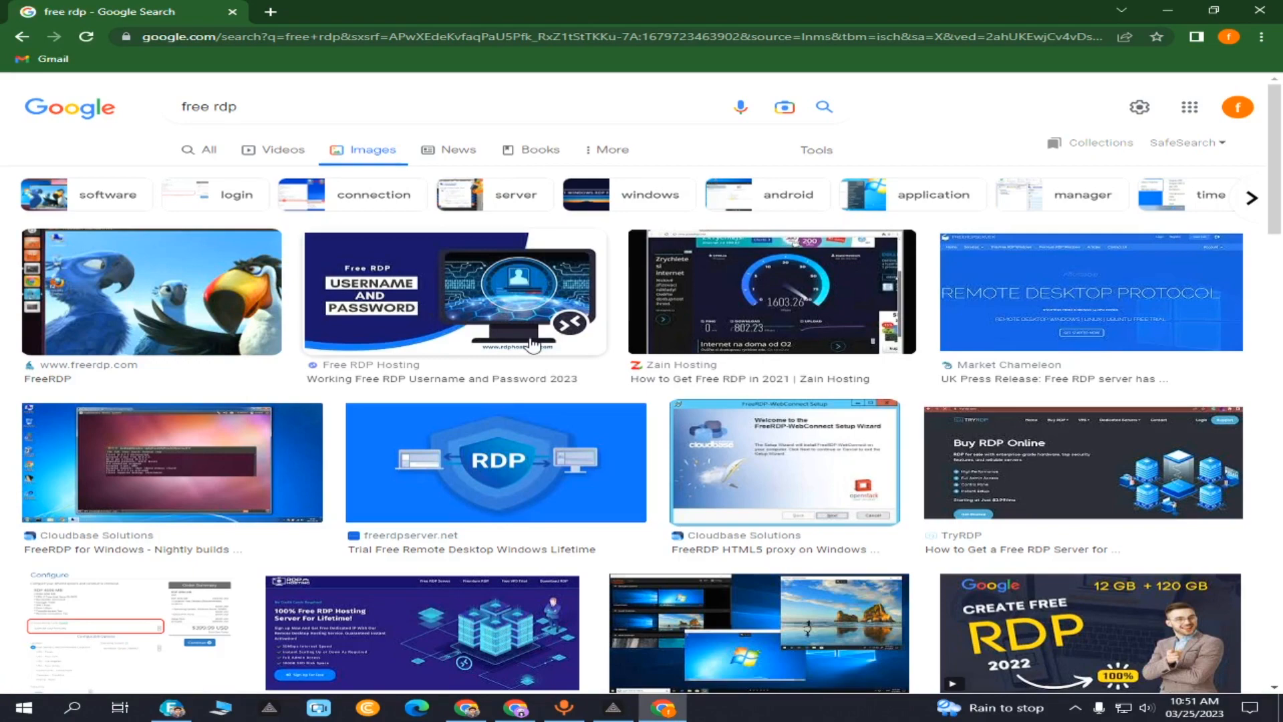
scroll(532, 344, "down", 4)
scroll(532, 344, "up", 4)
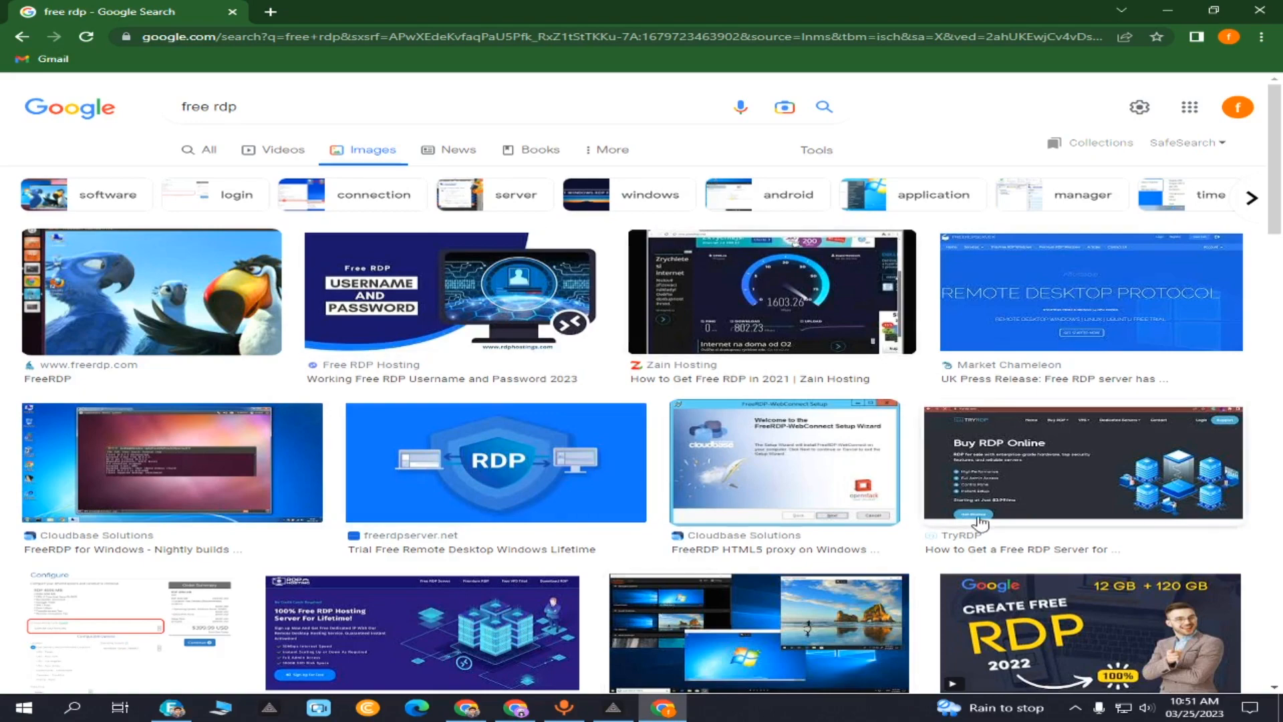
scroll(553, 446, "down", 4)
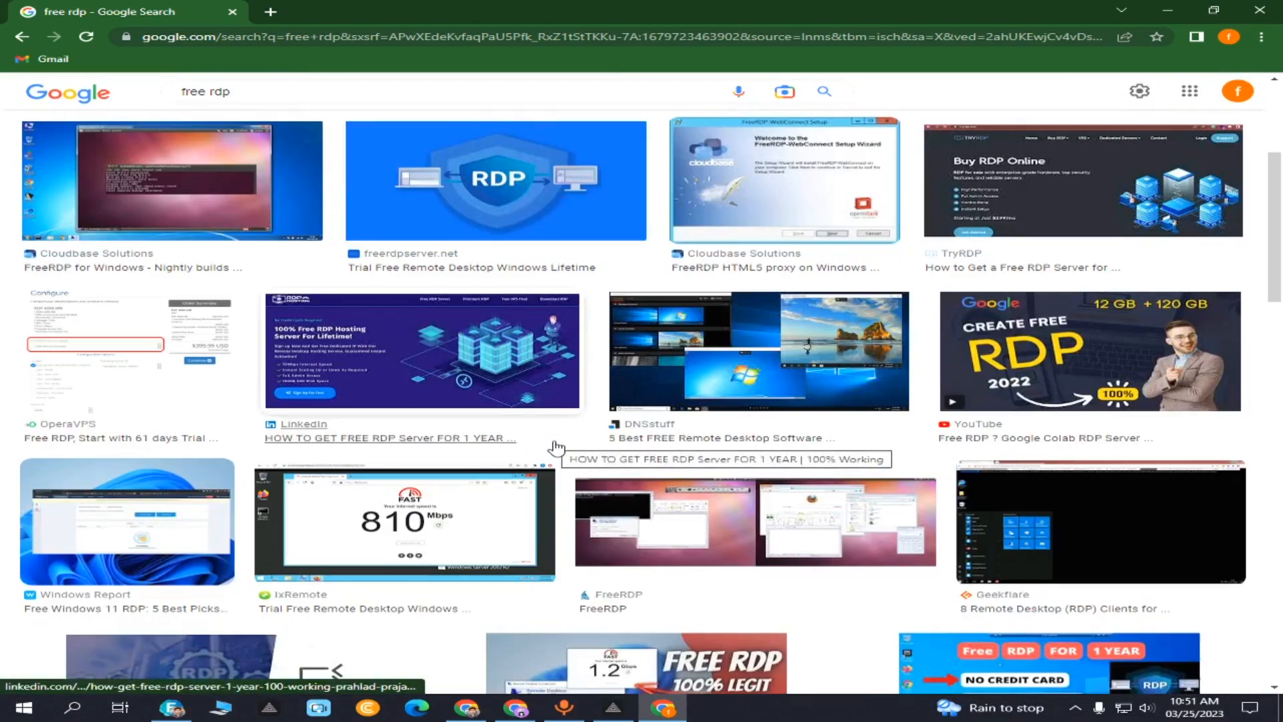
scroll(554, 446, "down", 8)
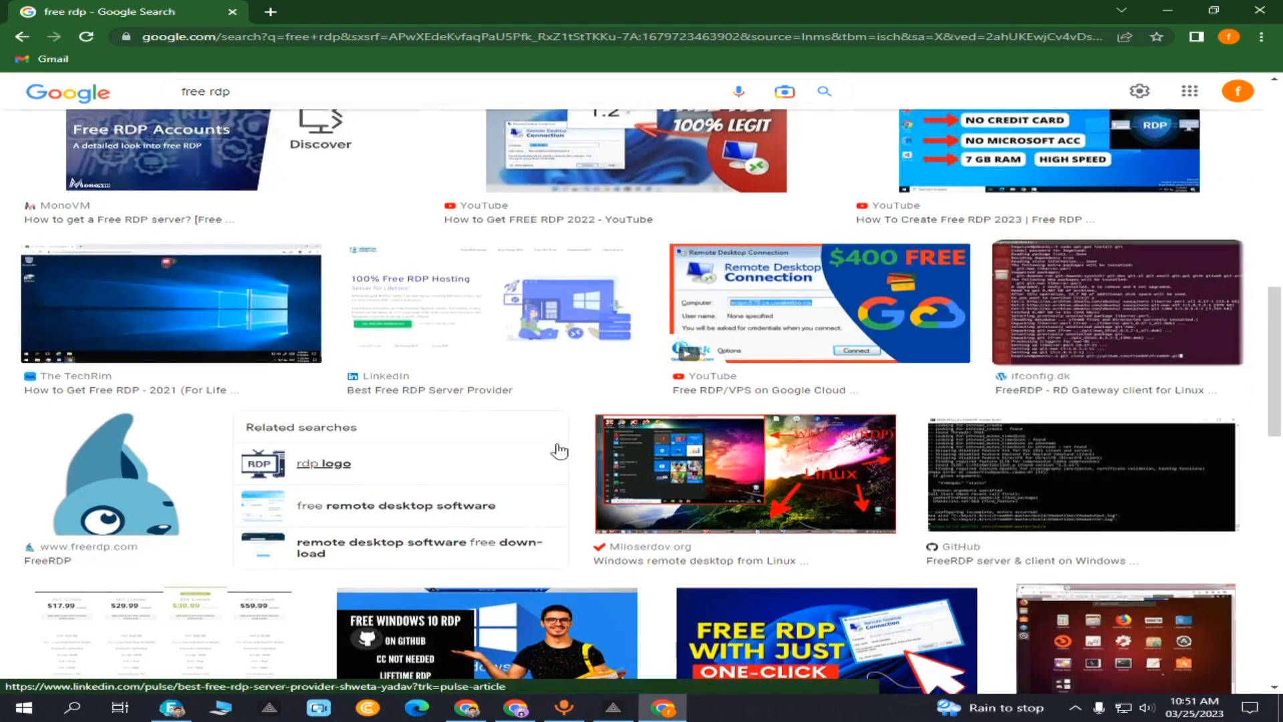
scroll(559, 451, "up", 7)
scroll(790, 428, "down", 5)
- Preview the YouTube free RDP video result, then open a new blank tab
left_click(791, 421)
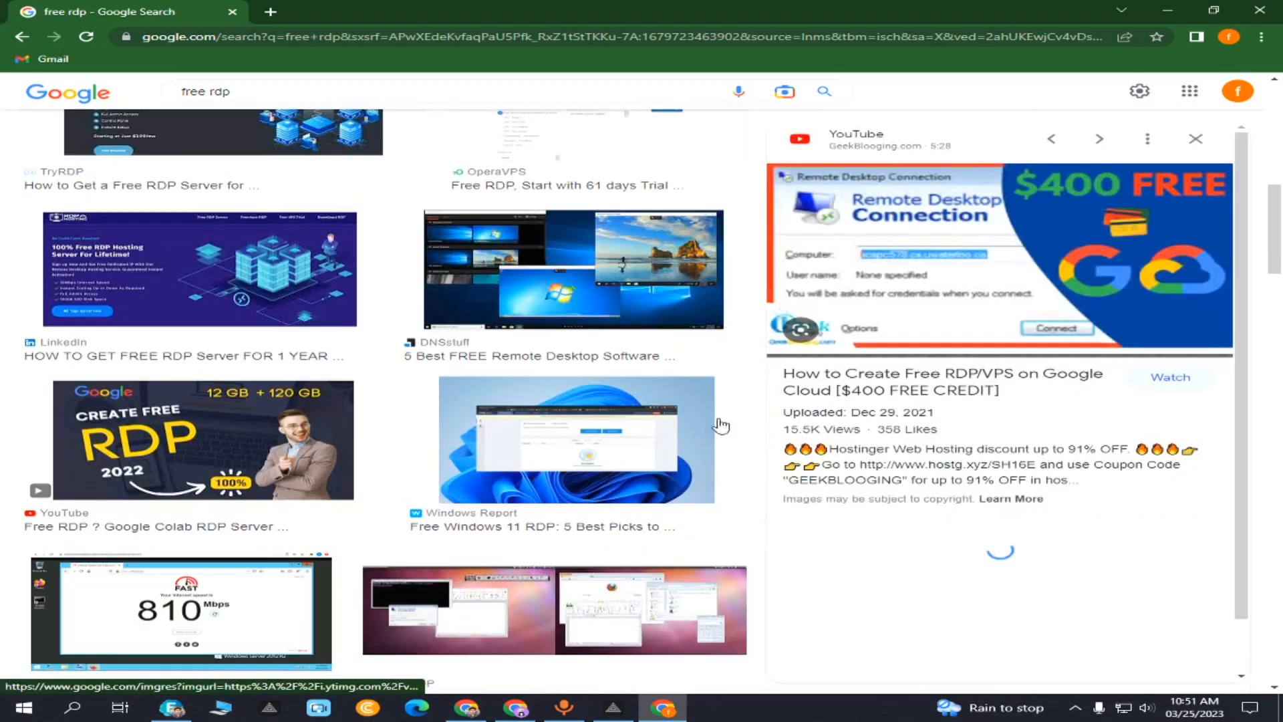
left_click(270, 12)
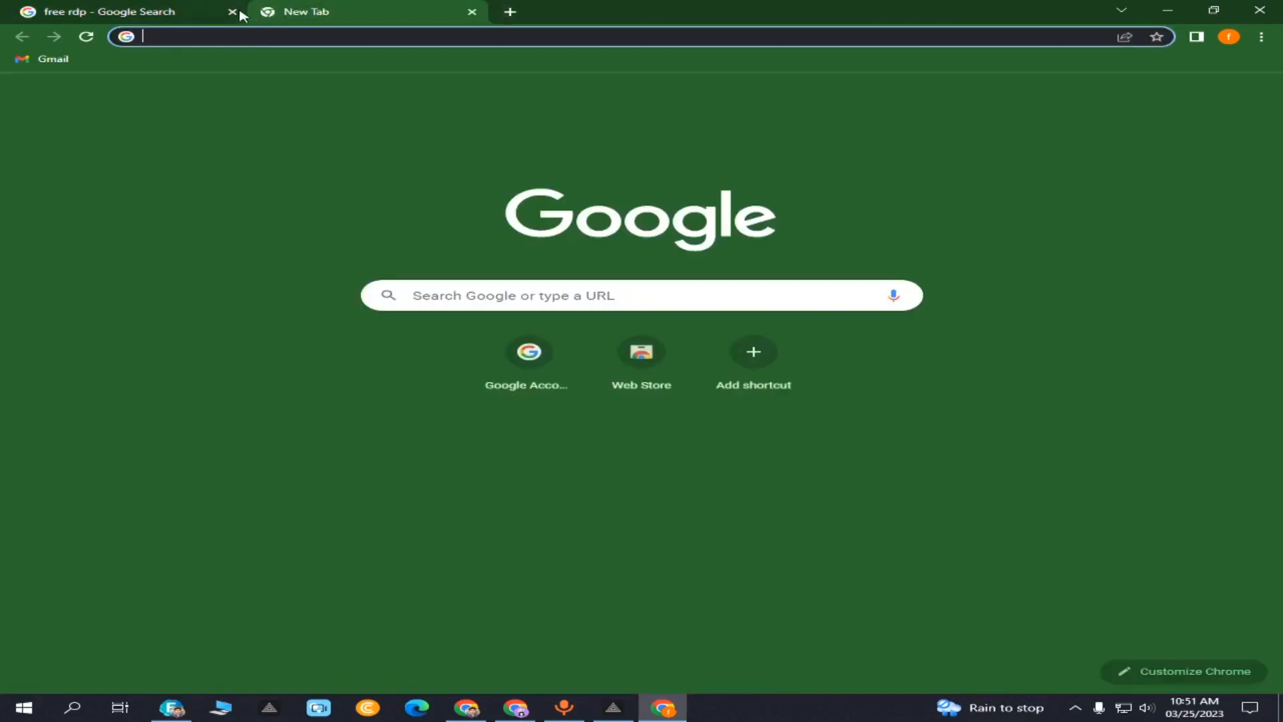
- Close the old tab, search Google for 'colab rdp' and open the Colab RDP notebook result
left_click(232, 12)
left_click(218, 37)
type("col")
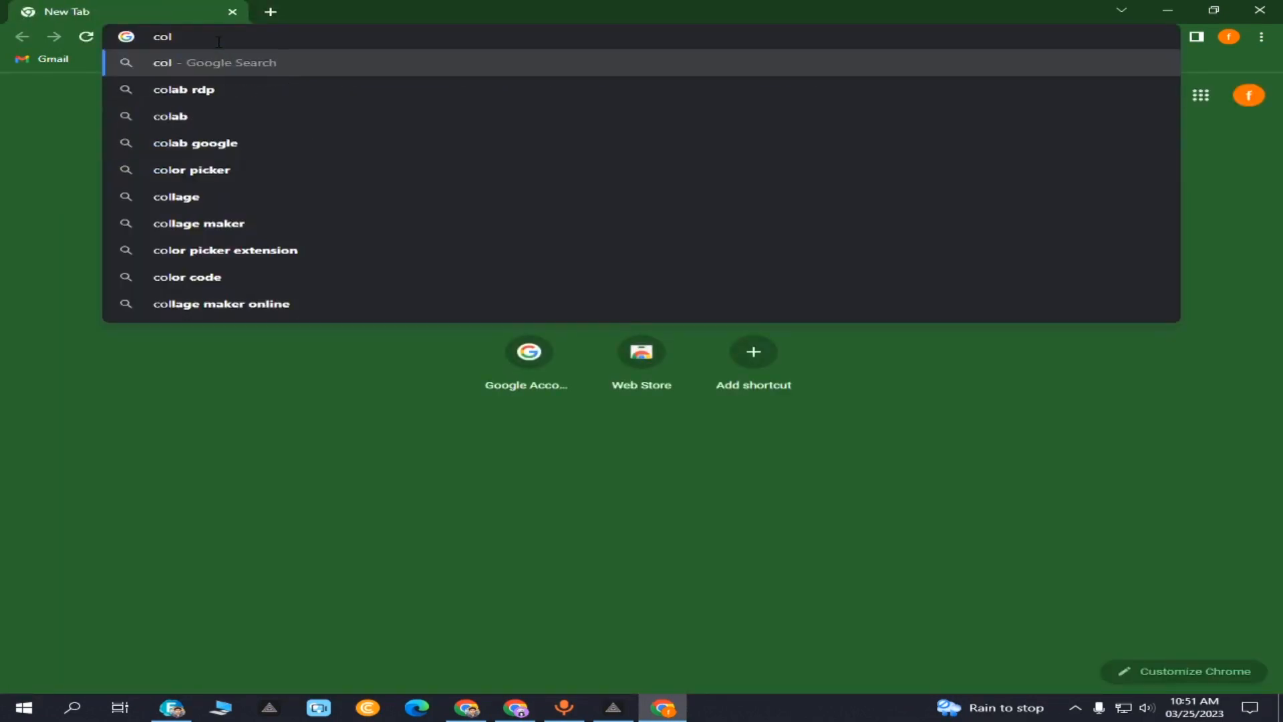
left_click(208, 87)
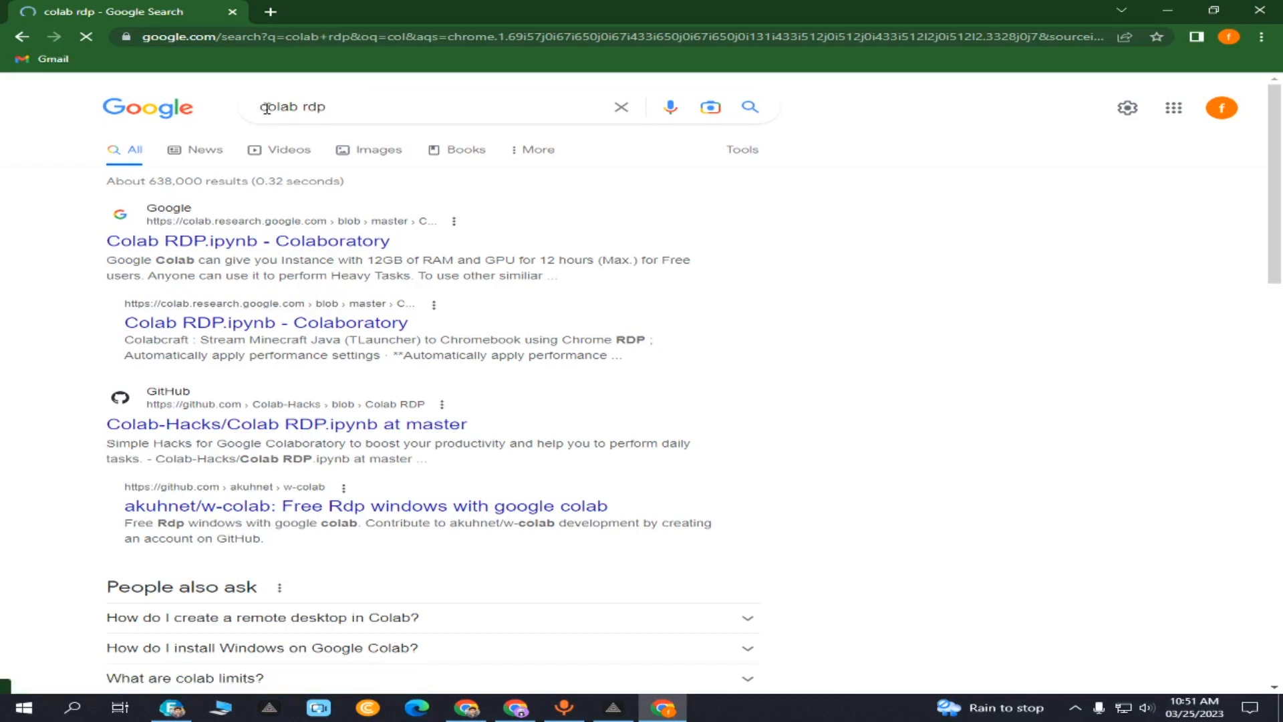
left_click(261, 241)
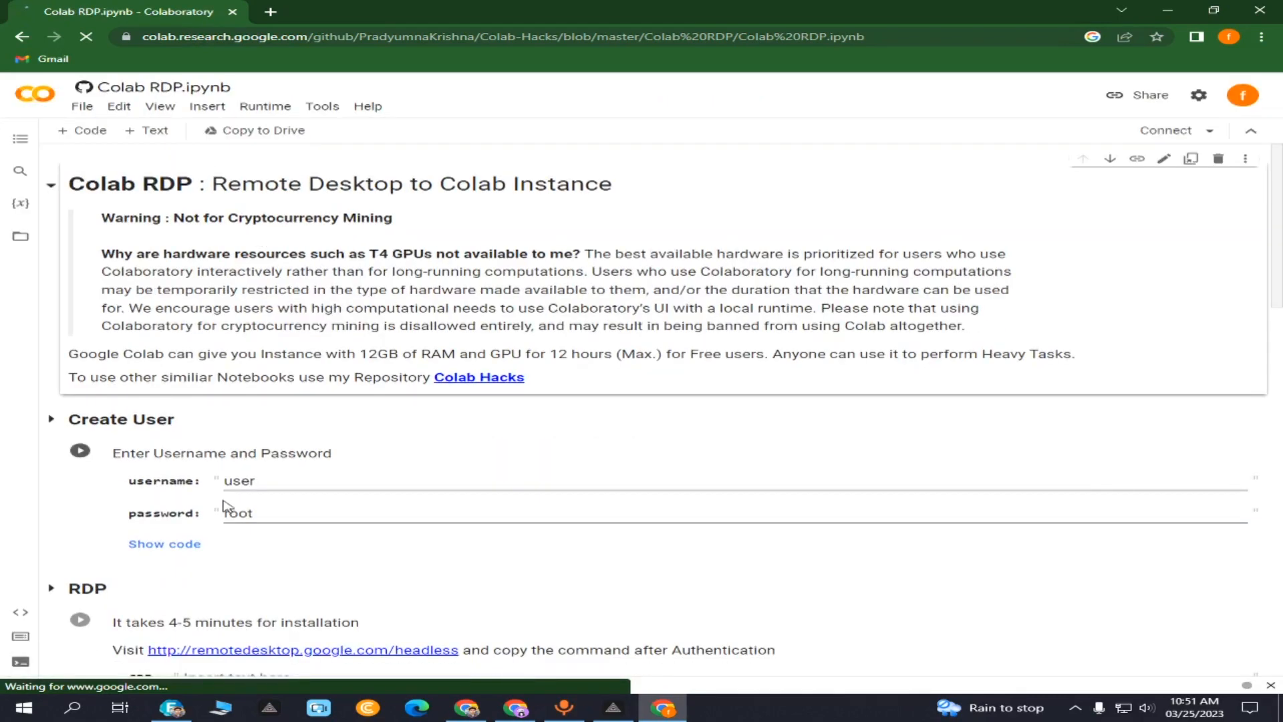
- Return to Google, dismiss the Ramadan popup, search 'colab rdp' again and reopen the notebook
left_click(20, 38)
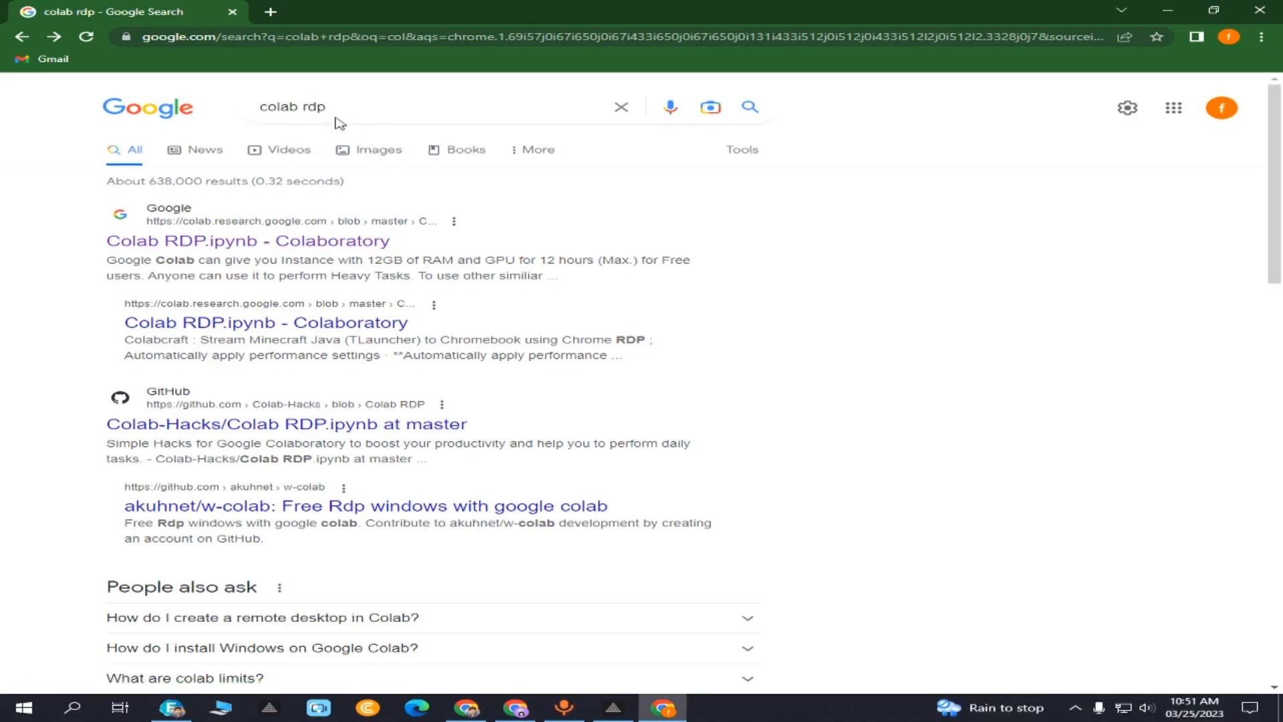
triple_click(309, 107)
left_click(379, 109)
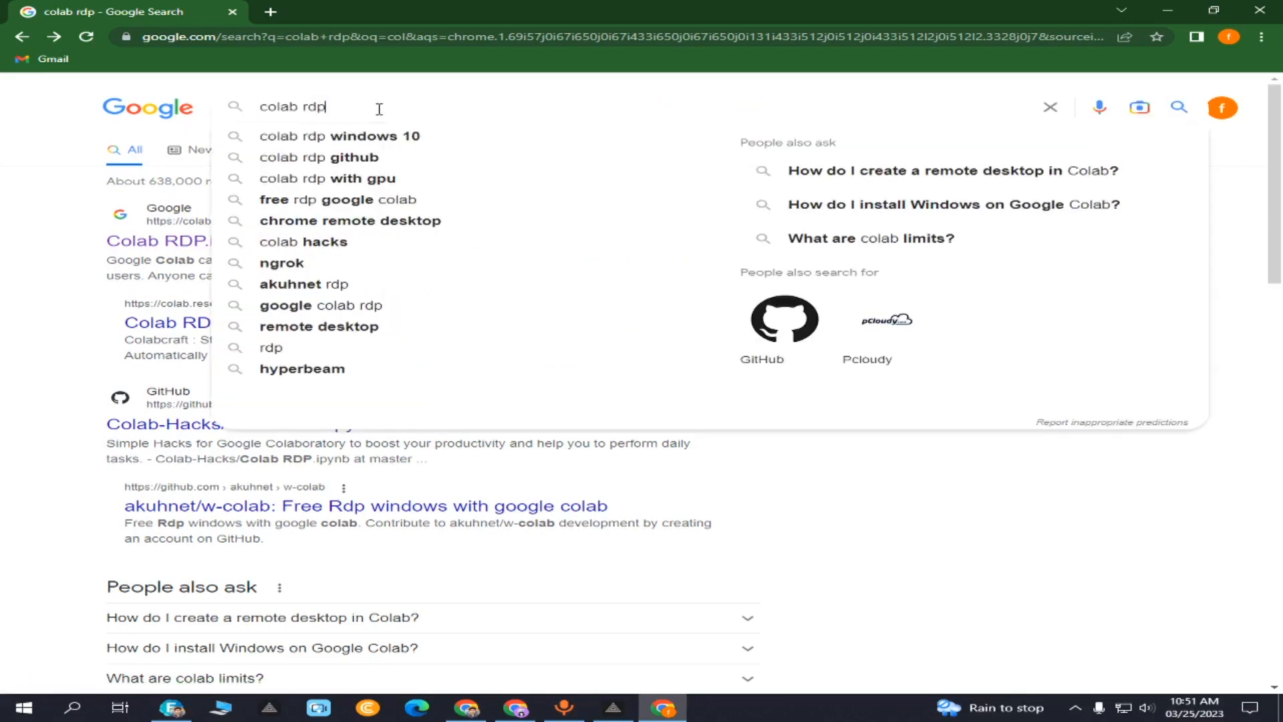
left_click(193, 110)
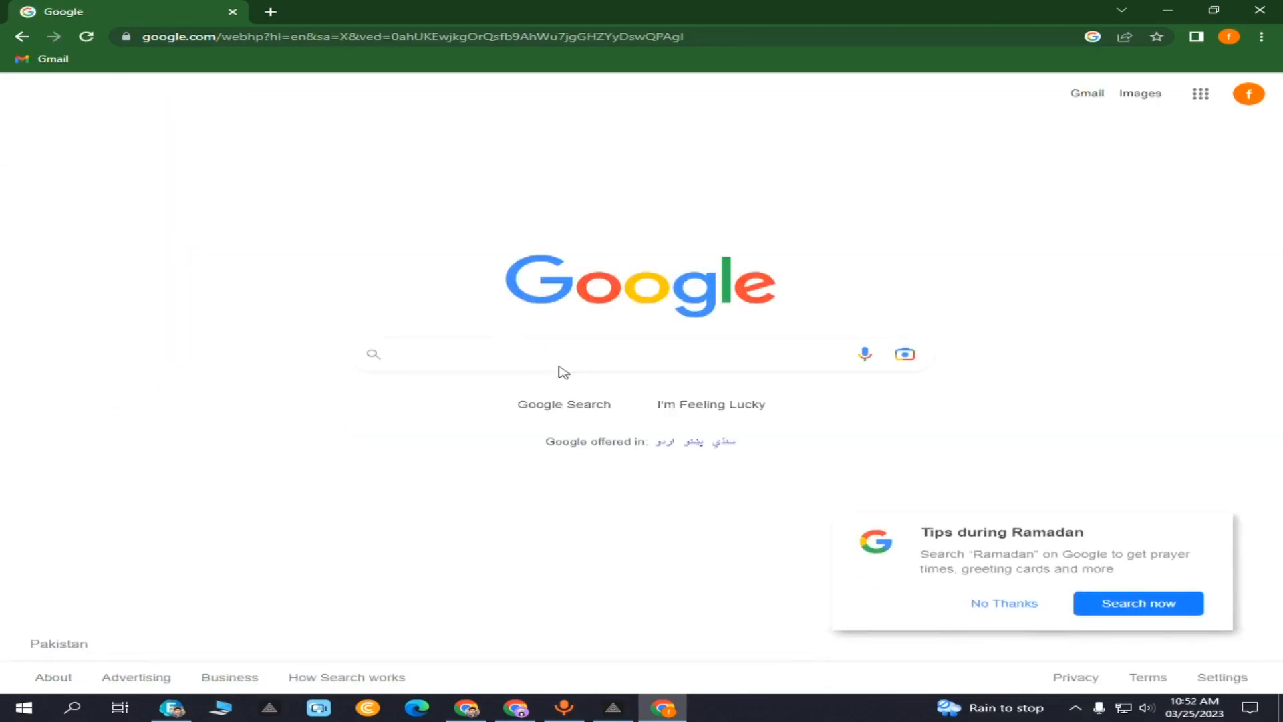
left_click(1019, 604)
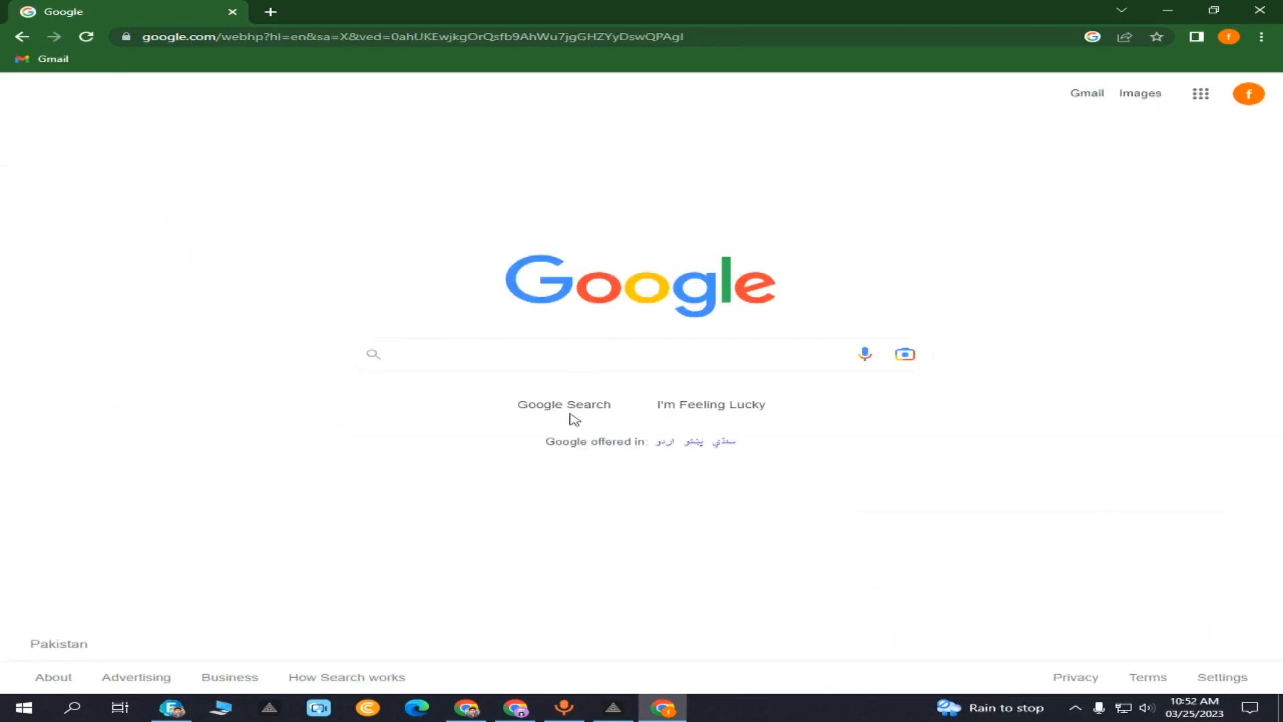
left_click(581, 364)
left_click(460, 393)
left_click(219, 242)
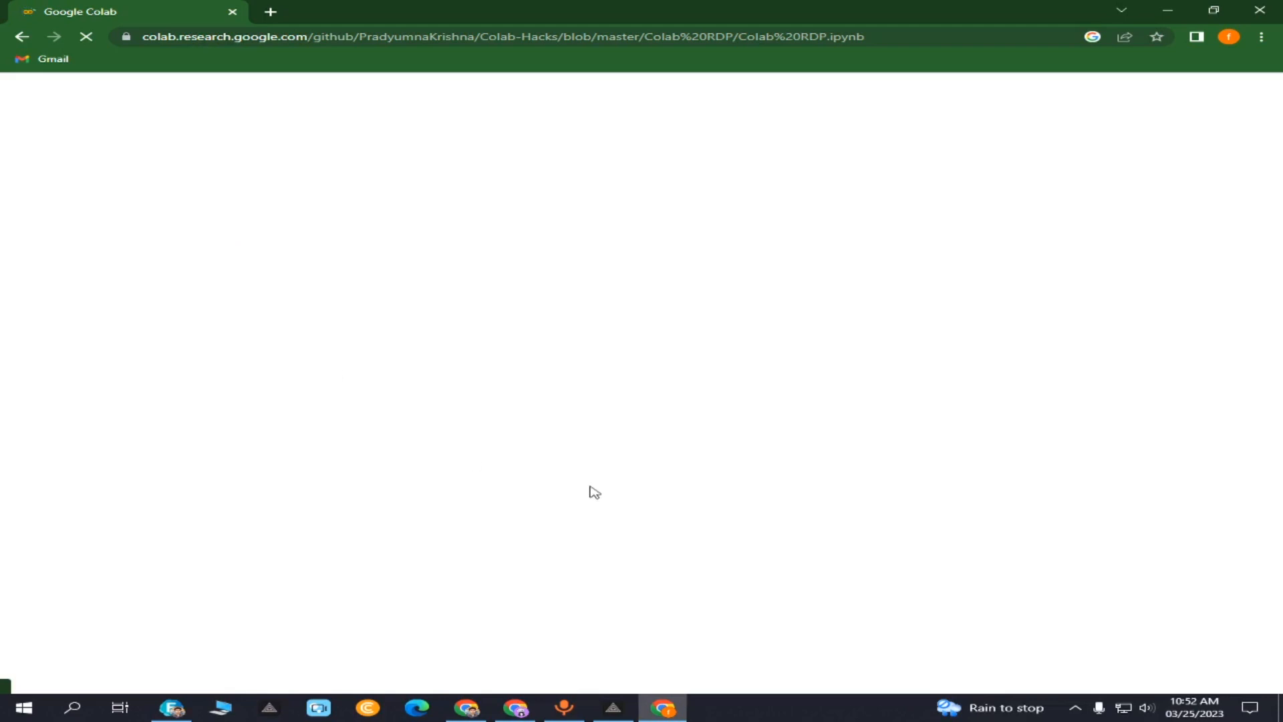
- Return to the Colab RDP notebook, scroll to Create User and run that cell
left_click(613, 707)
left_click(612, 707)
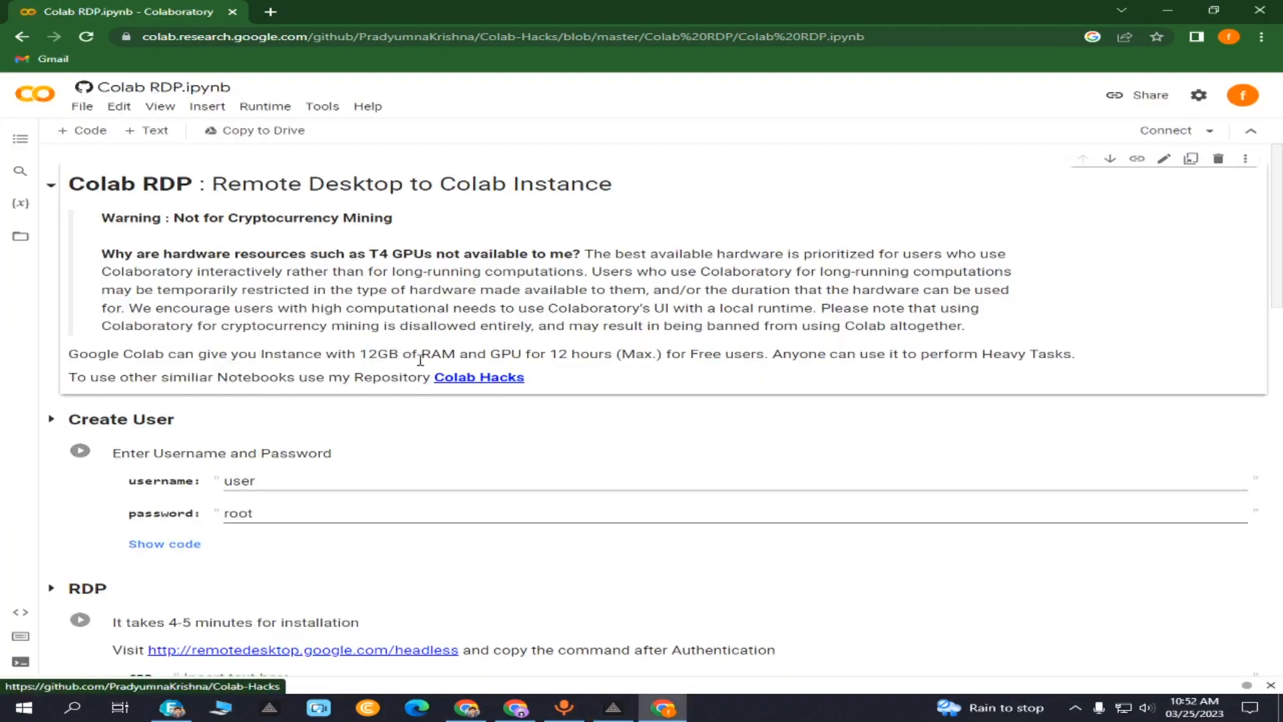
scroll(320, 326, "down", 1)
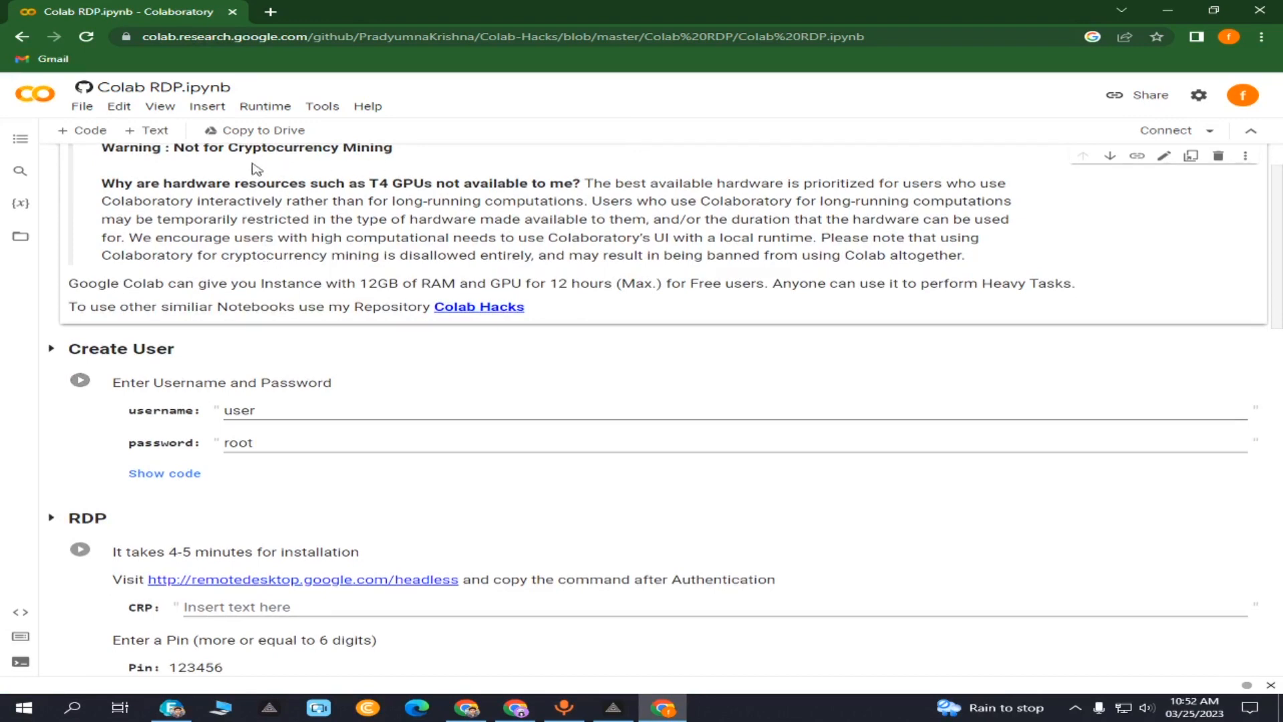
scroll(344, 200, "up", 1)
left_click_drag(427, 188, 231, 214)
left_click(549, 238)
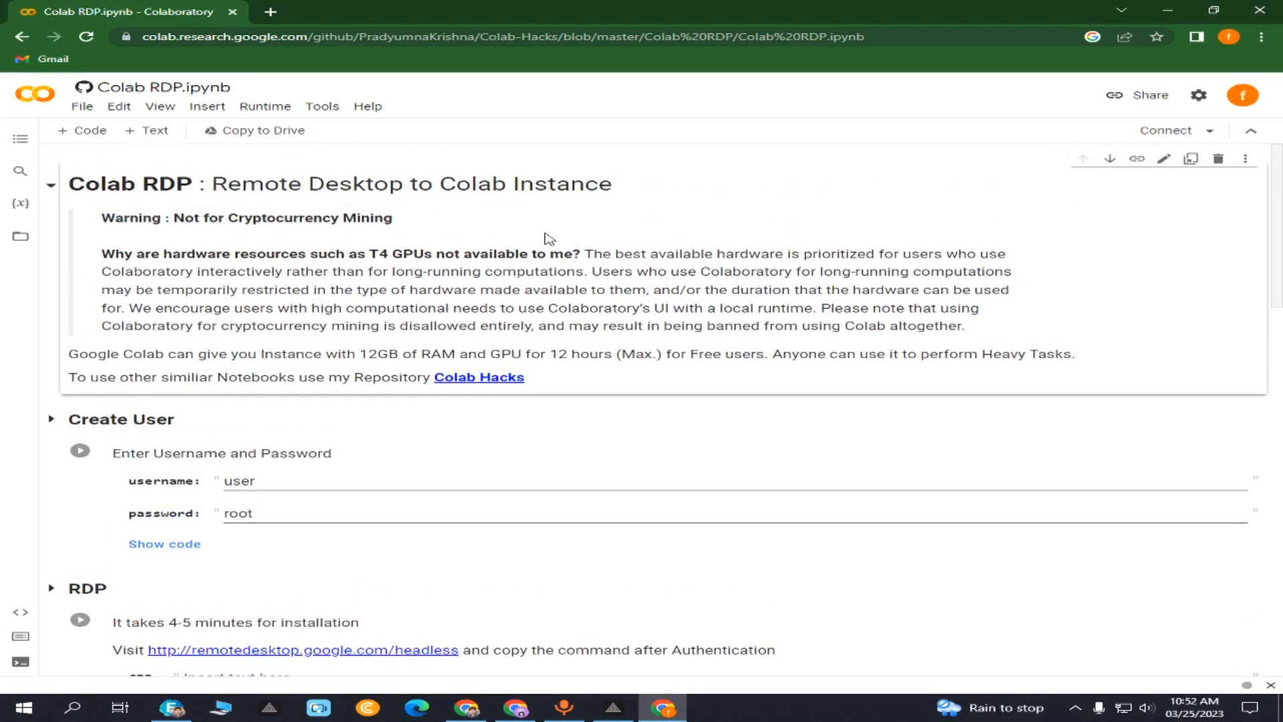
left_click(1228, 36)
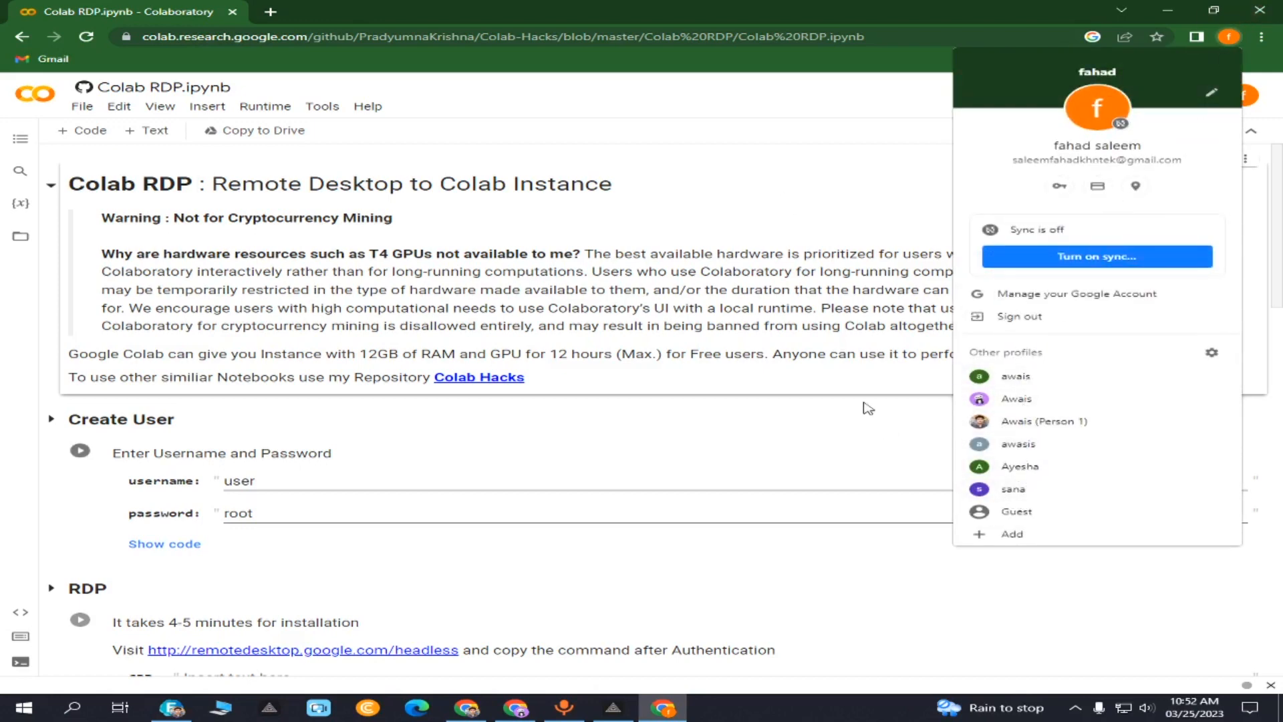
left_click(834, 7)
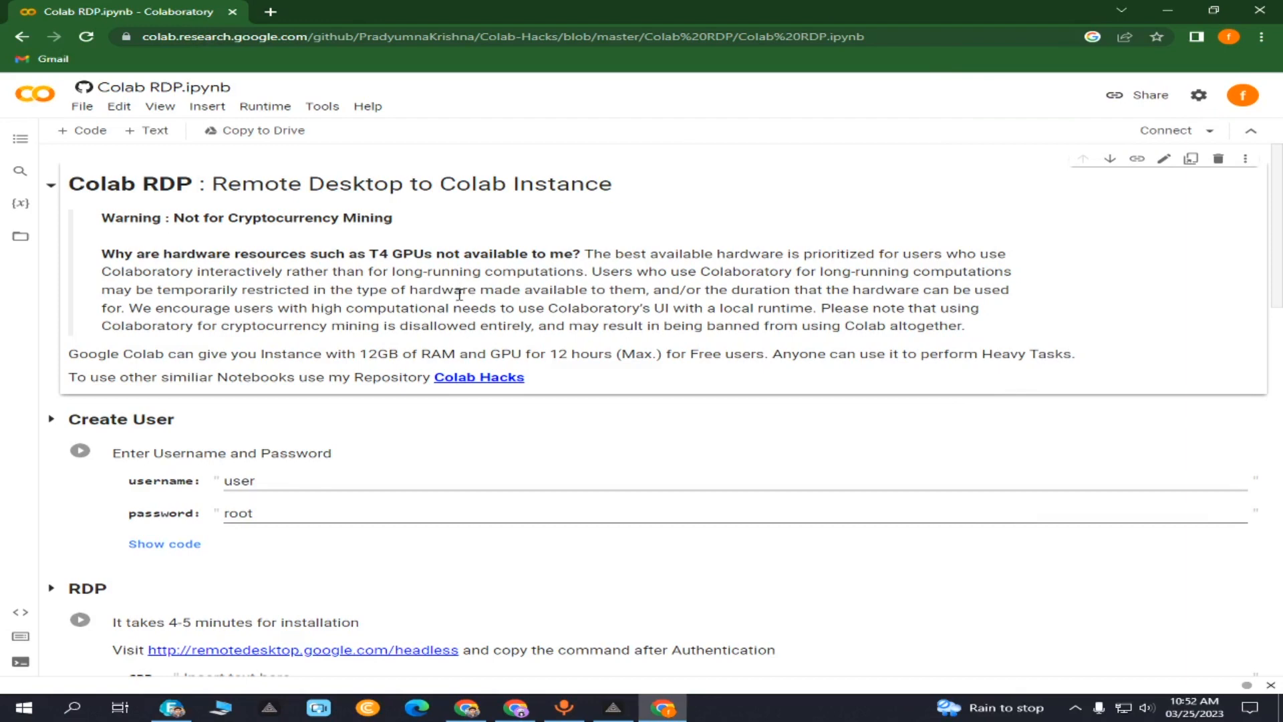
scroll(463, 294, "down", 2)
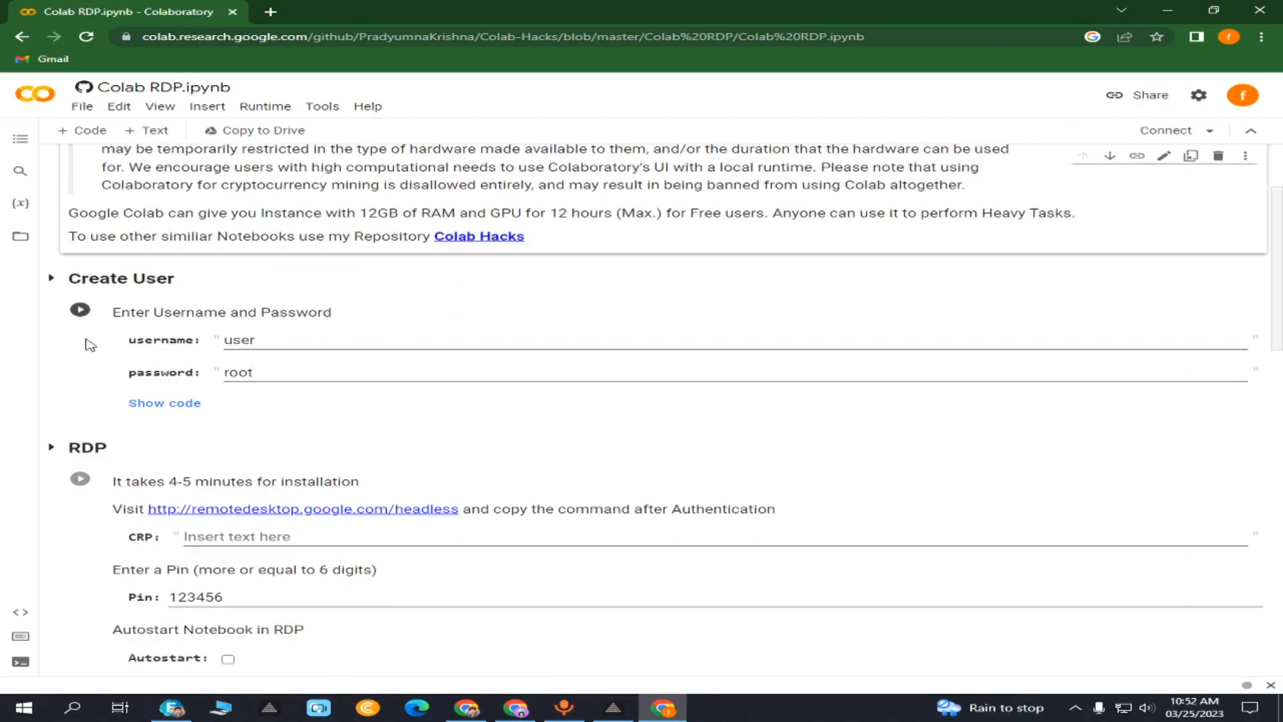
left_click(80, 309)
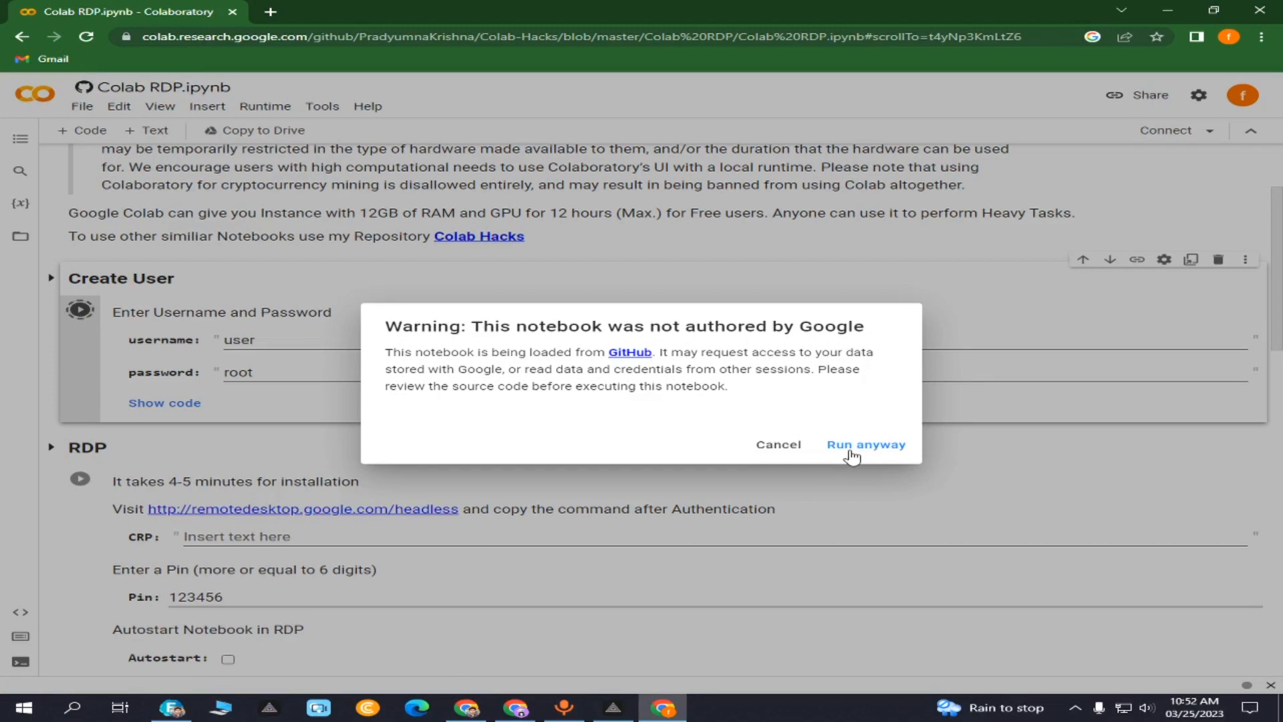
- Cancel the warning, rerun Create User with Run anyway, then scroll to the RDP section
left_click(779, 446)
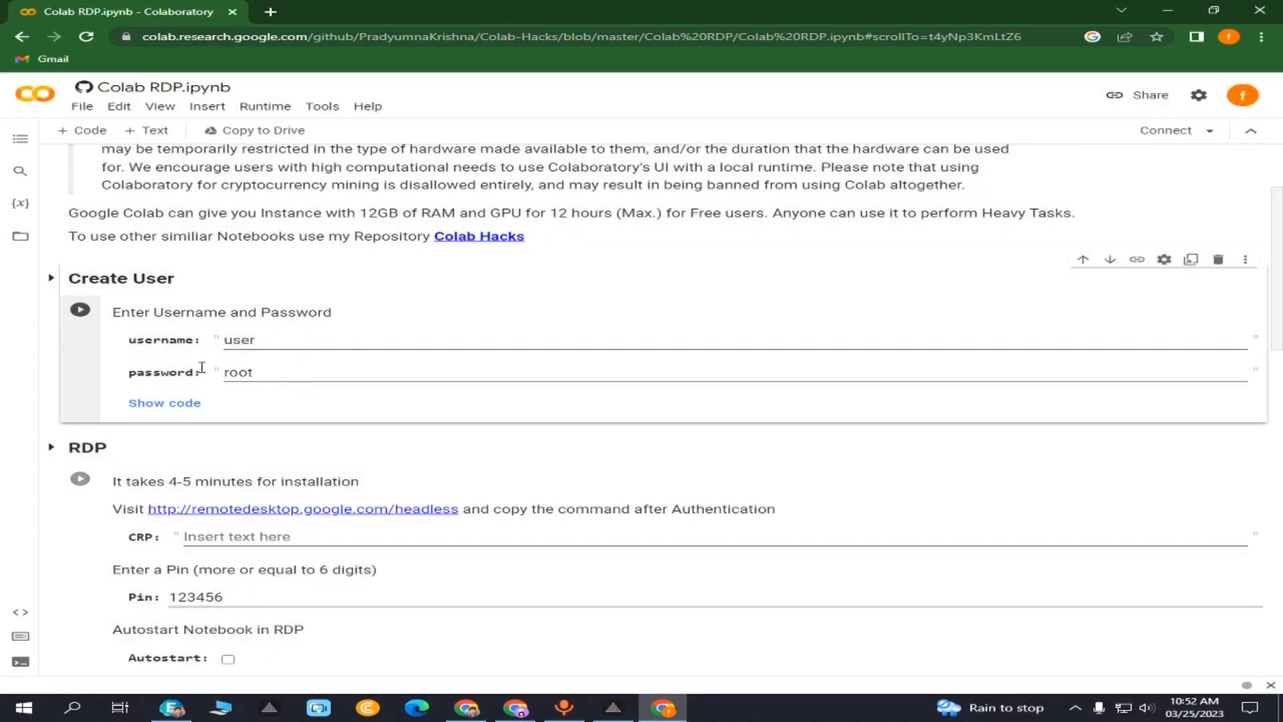
left_click(83, 312)
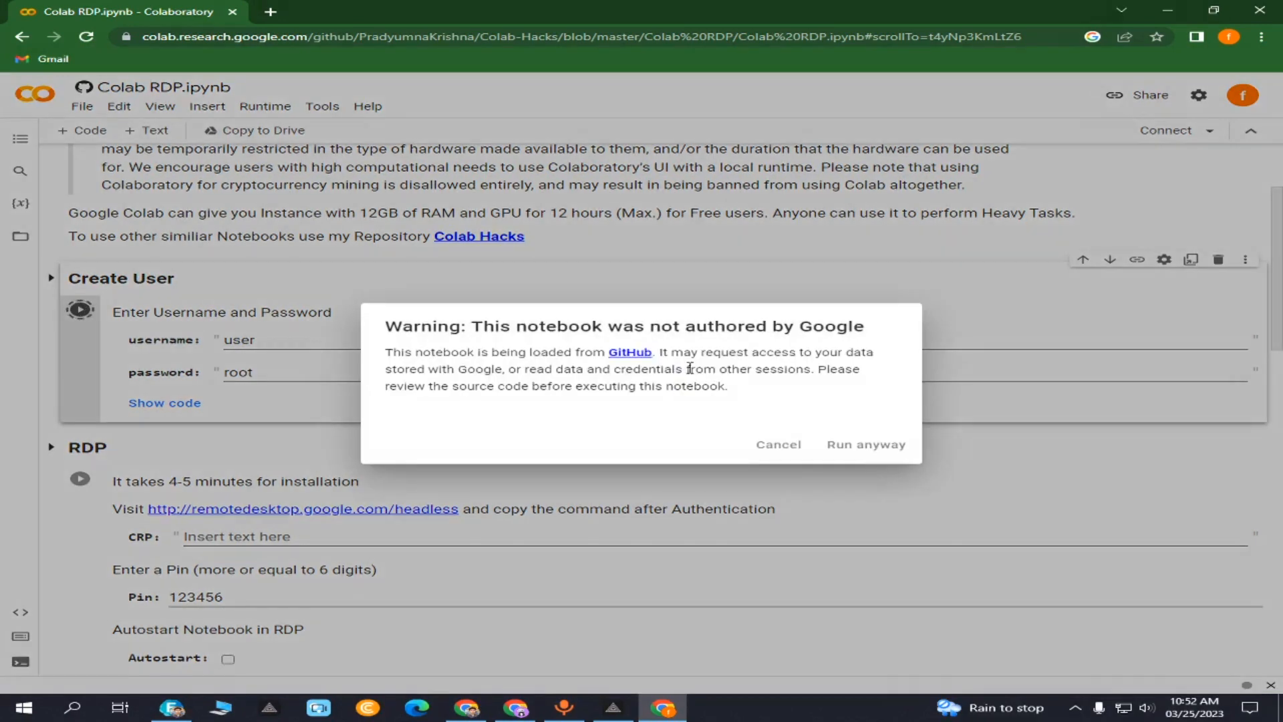
left_click(858, 450)
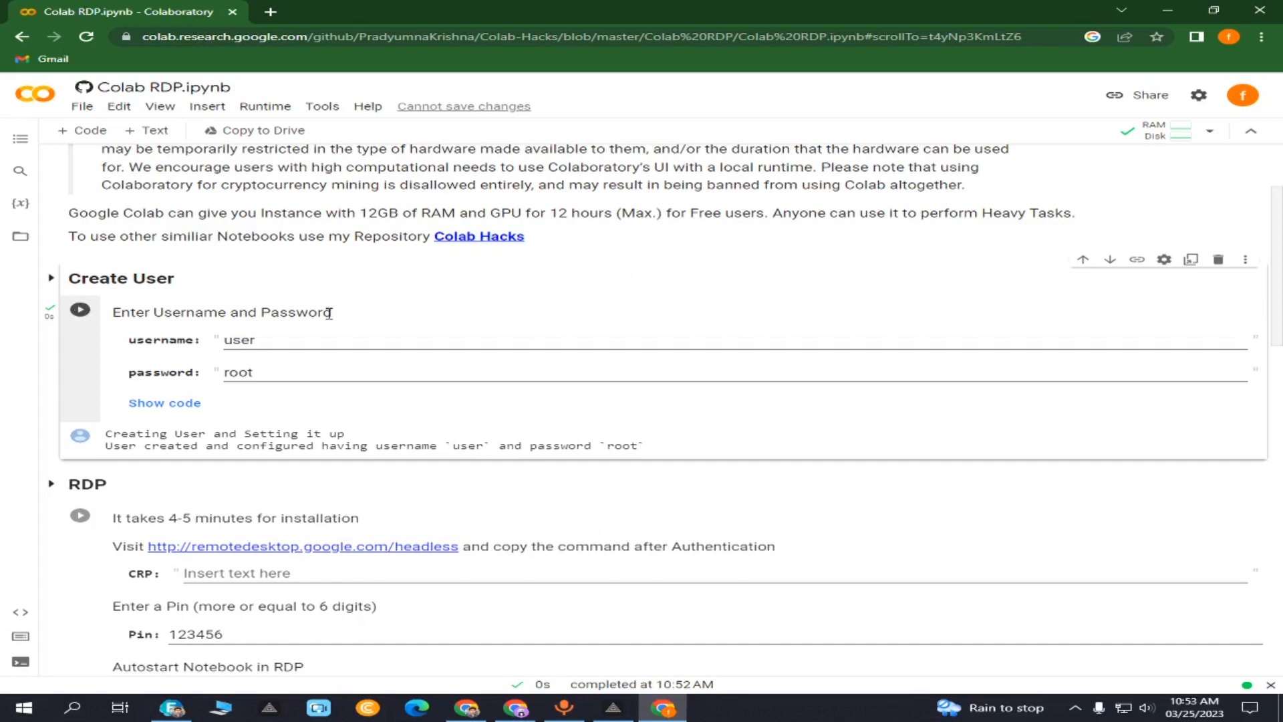
scroll(167, 267, "down", 2)
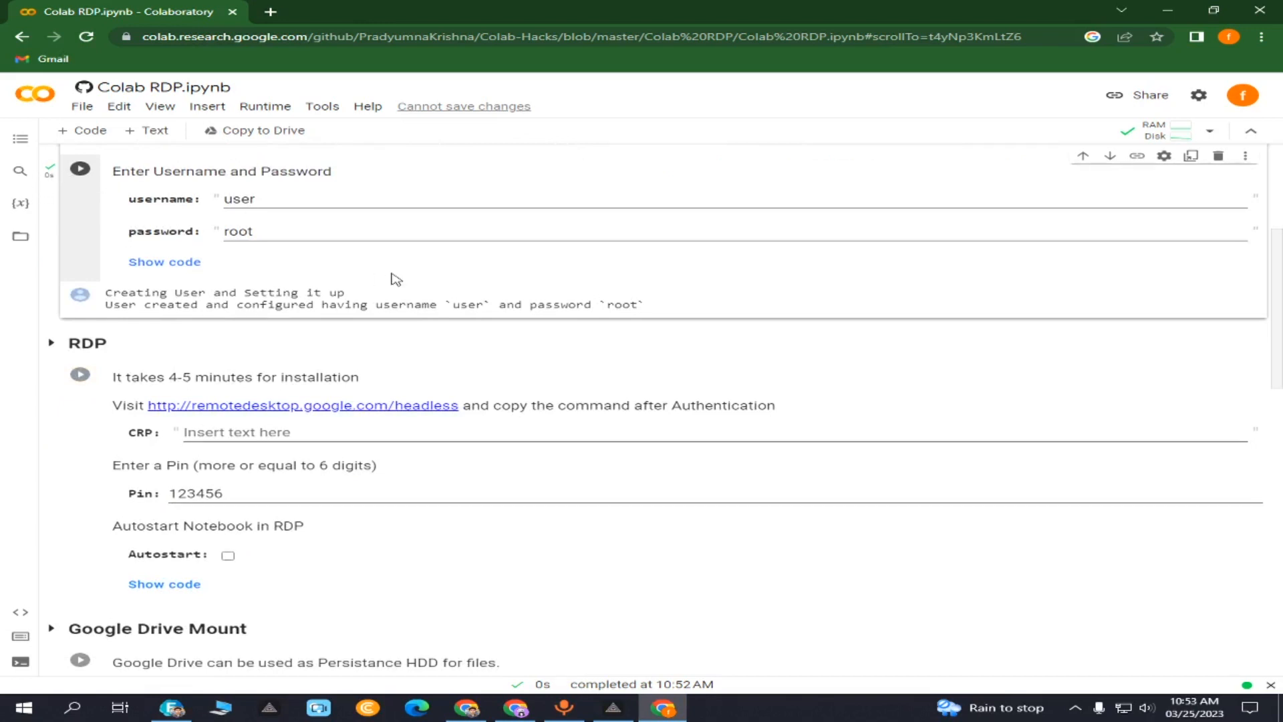
scroll(396, 279, "up", 1)
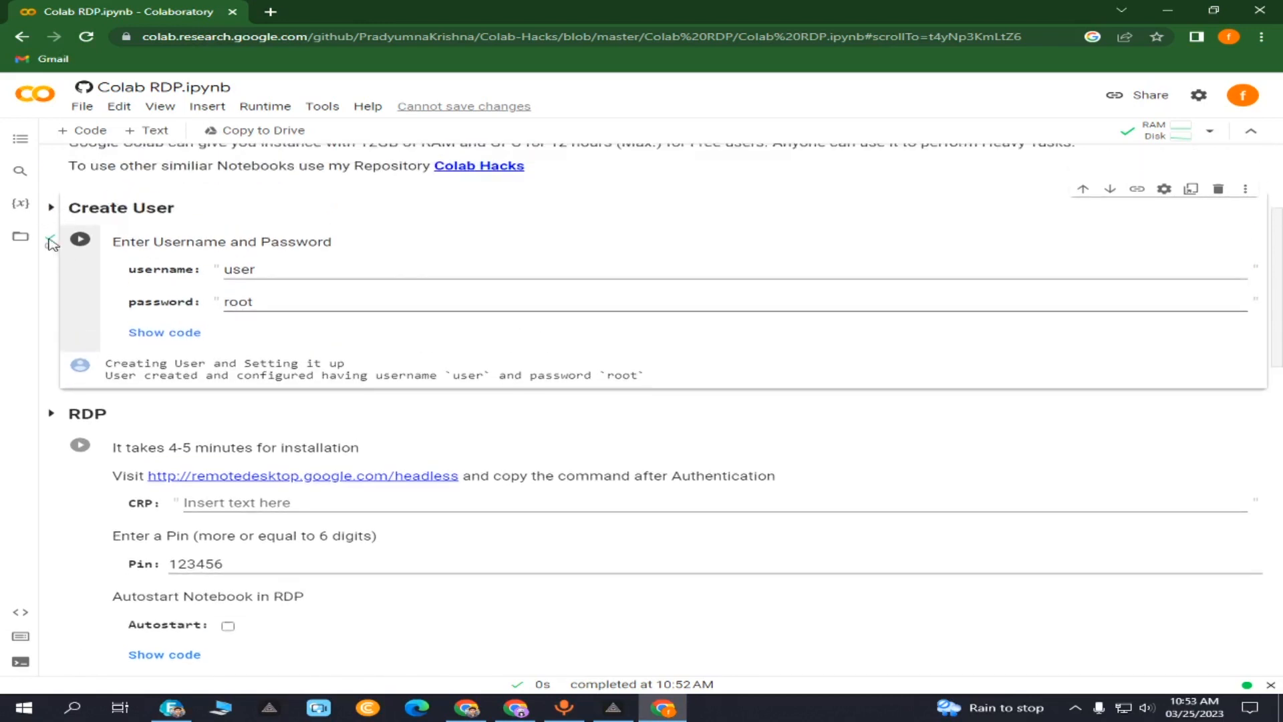
scroll(373, 375, "down", 3)
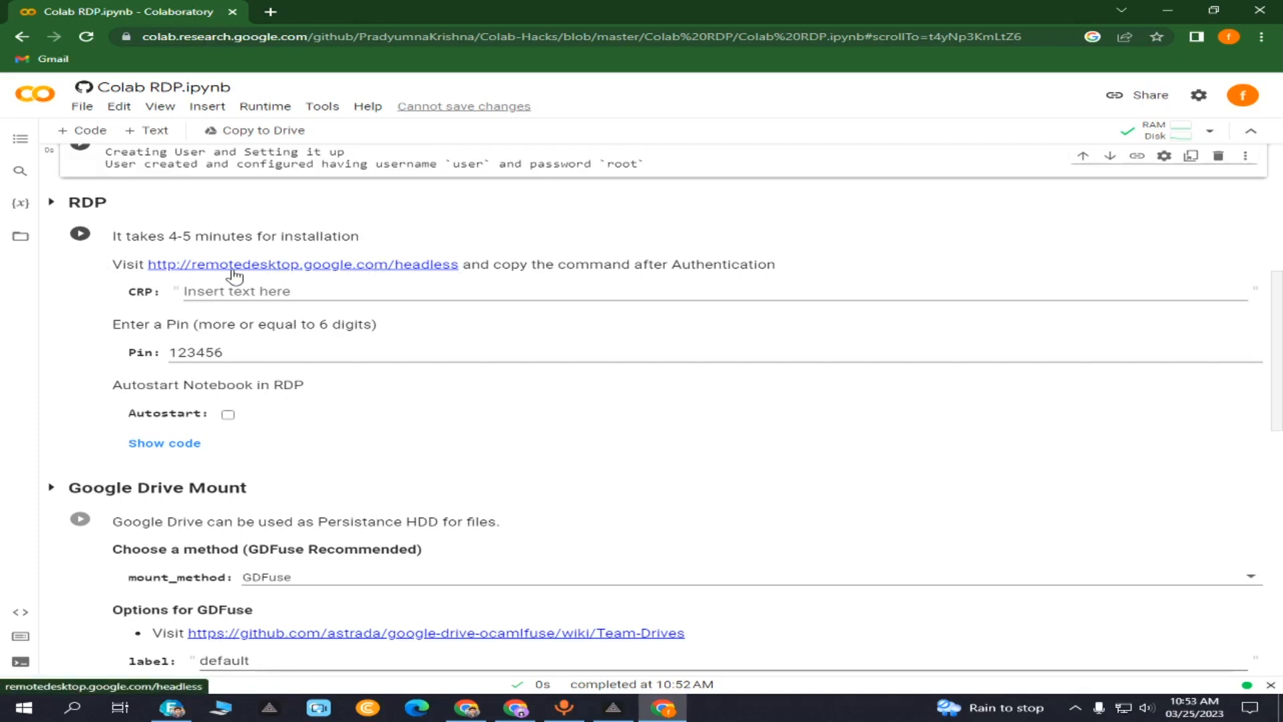
- Open the headless setup page in a new tab and authorize setting up another computer
left_click(348, 271)
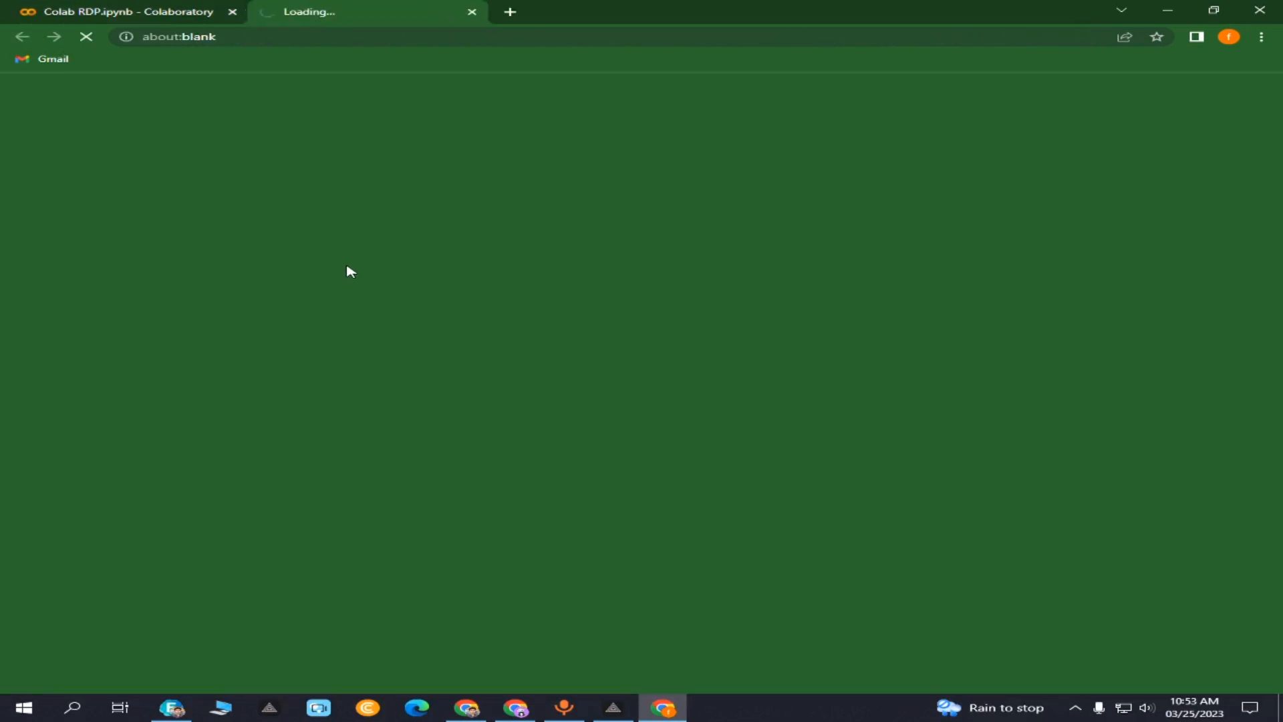
left_click(165, 9)
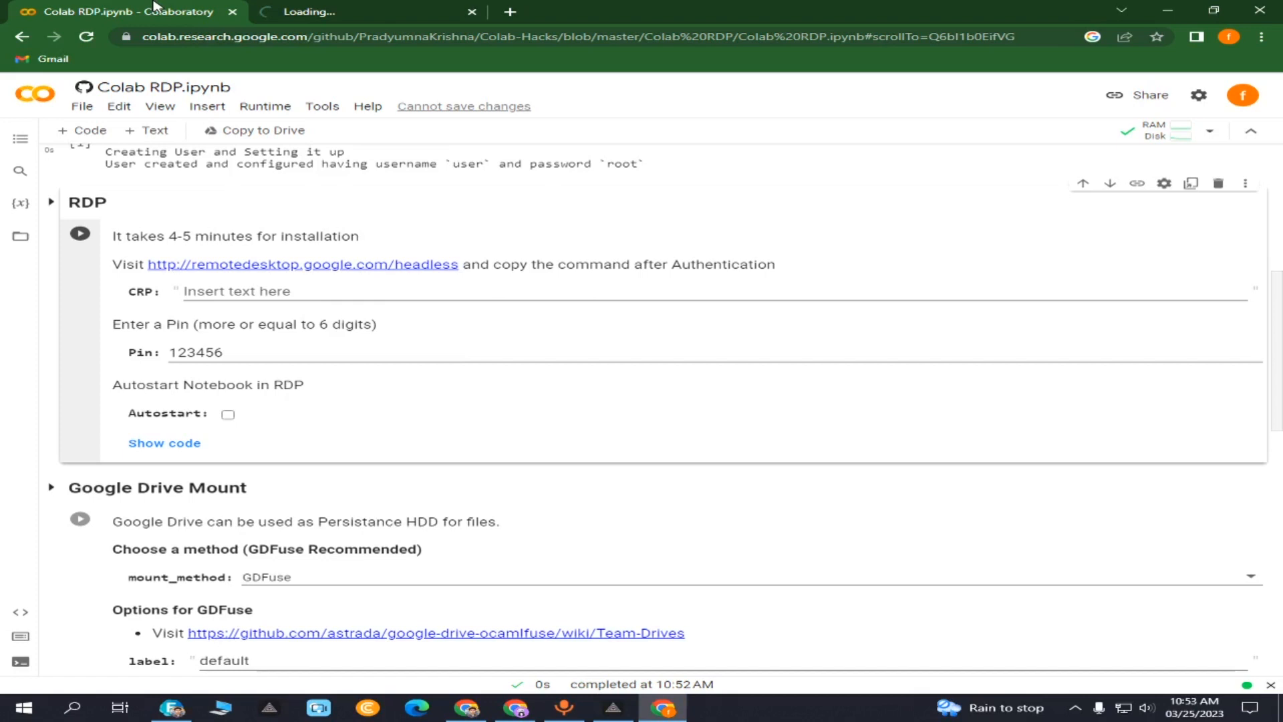
right_click(315, 267)
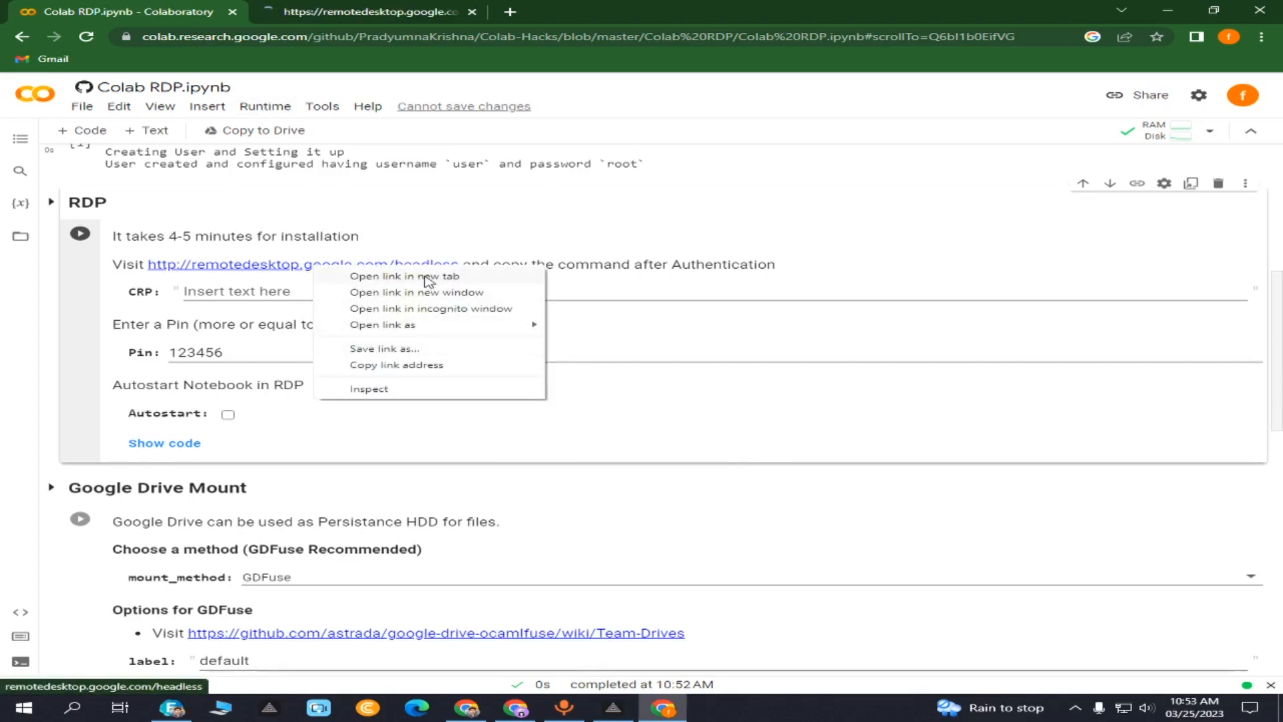
left_click(397, 8)
left_click(1065, 320)
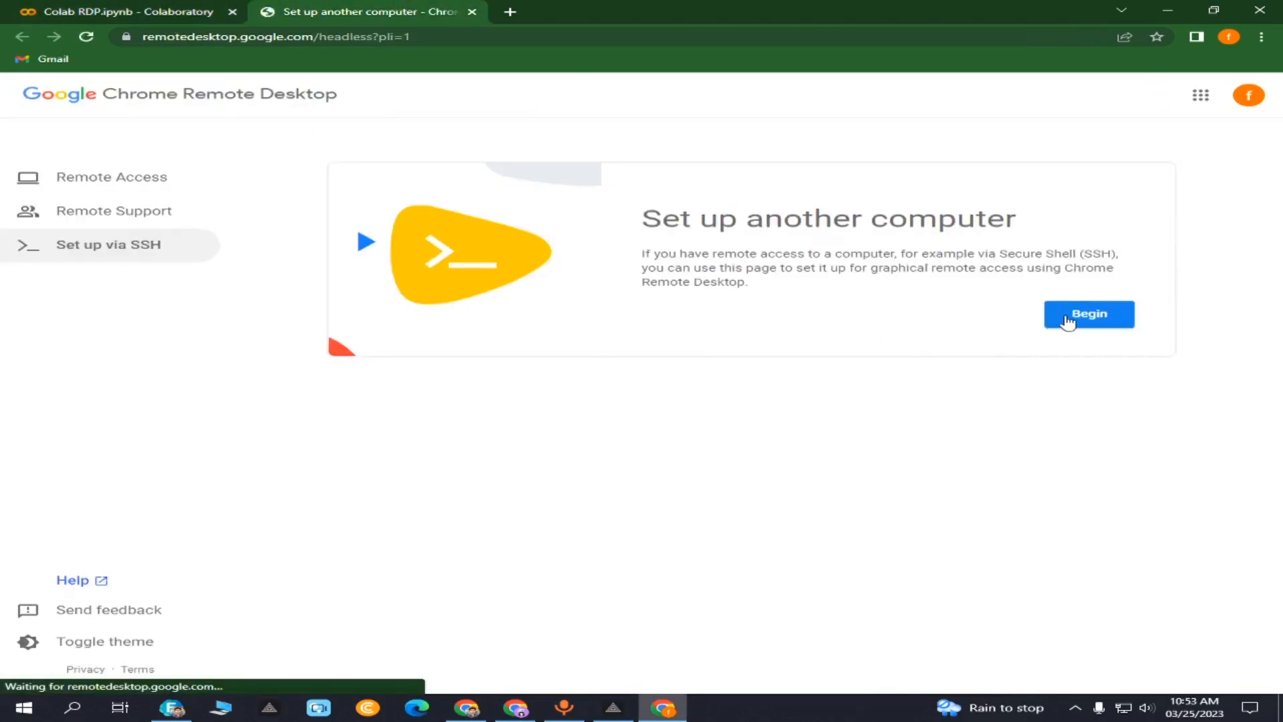
left_click(1086, 361)
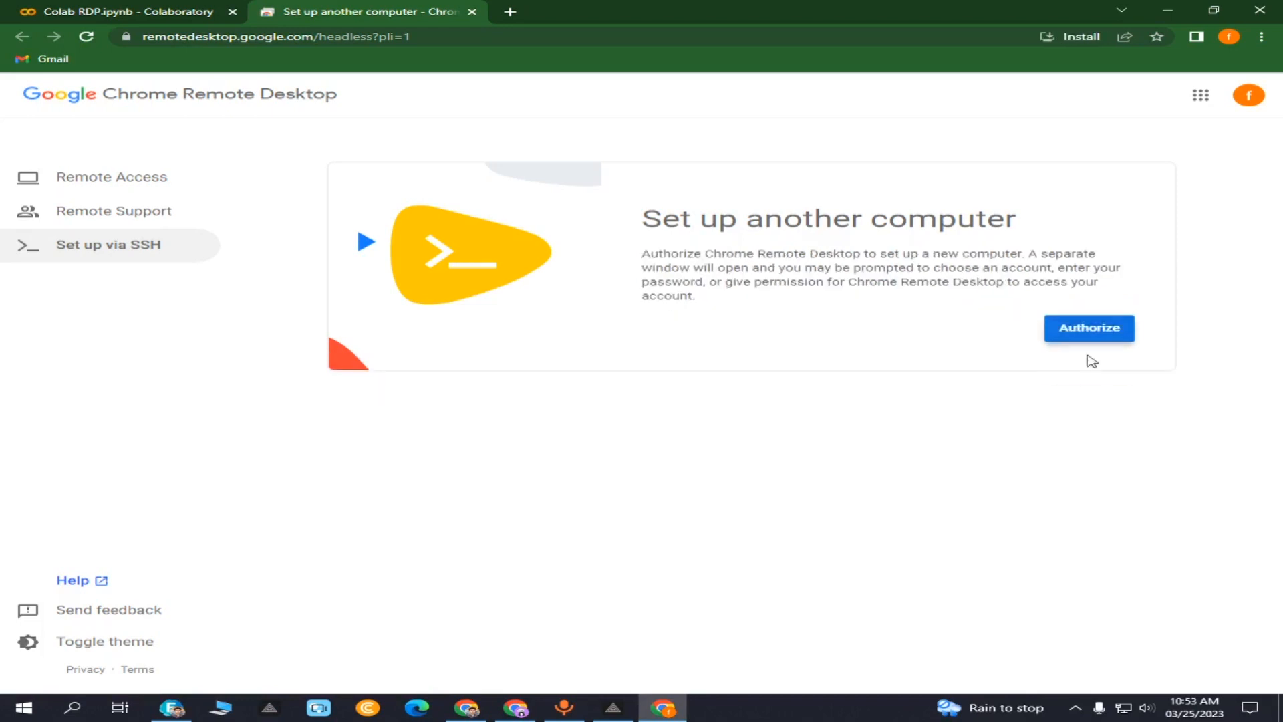
left_click(1097, 342)
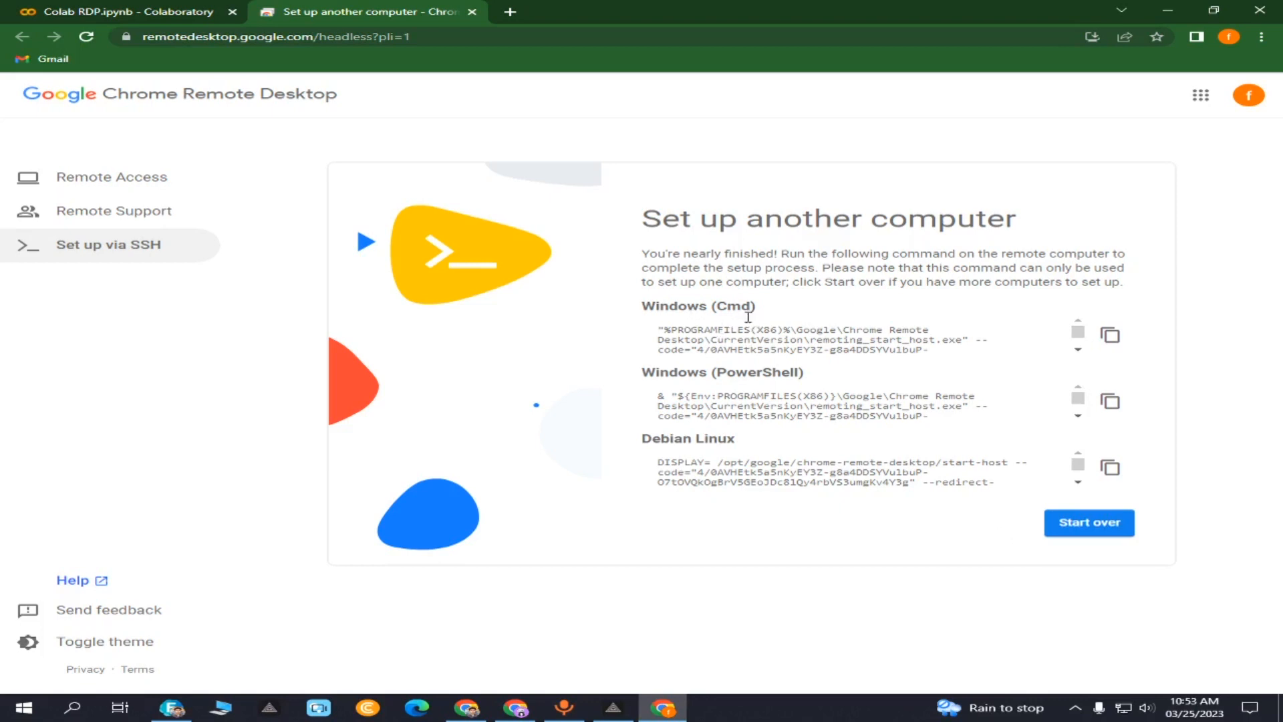
- Copy the Debian Linux start-host command and return to the Colab notebook
left_click_drag(678, 305, 757, 309)
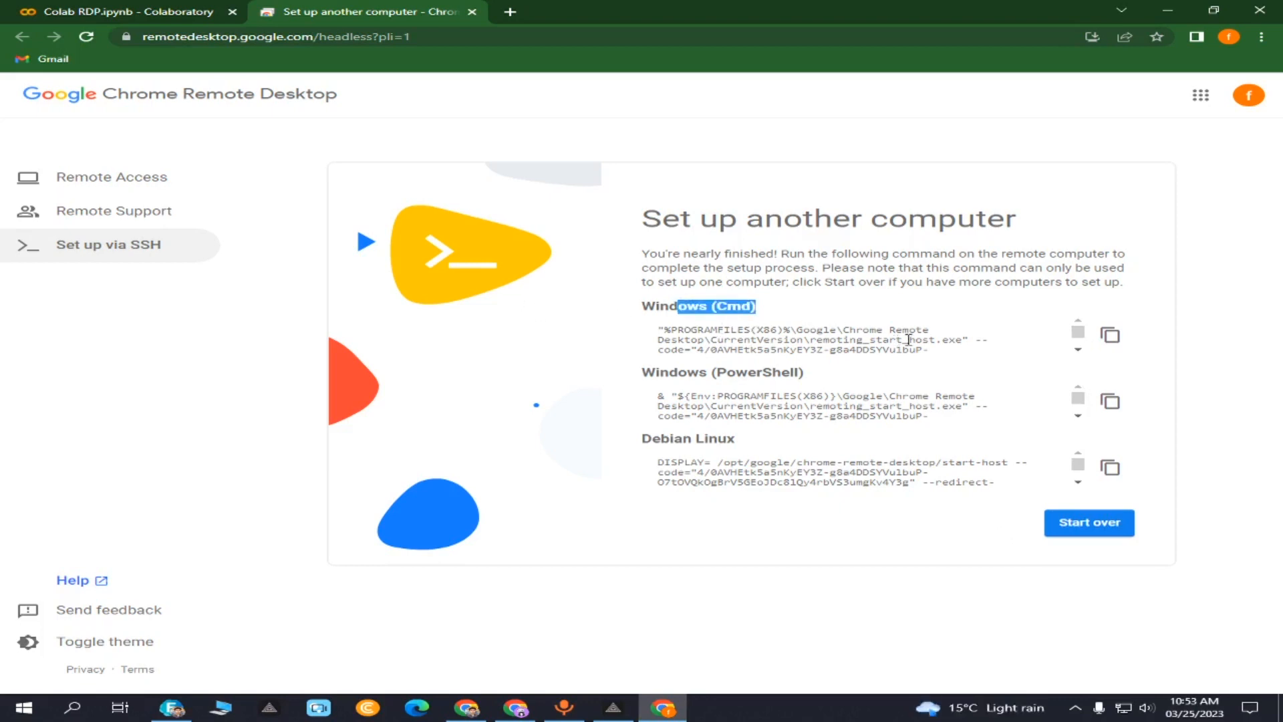
left_click(938, 314)
left_click_drag(716, 395, 928, 414)
left_click(927, 415)
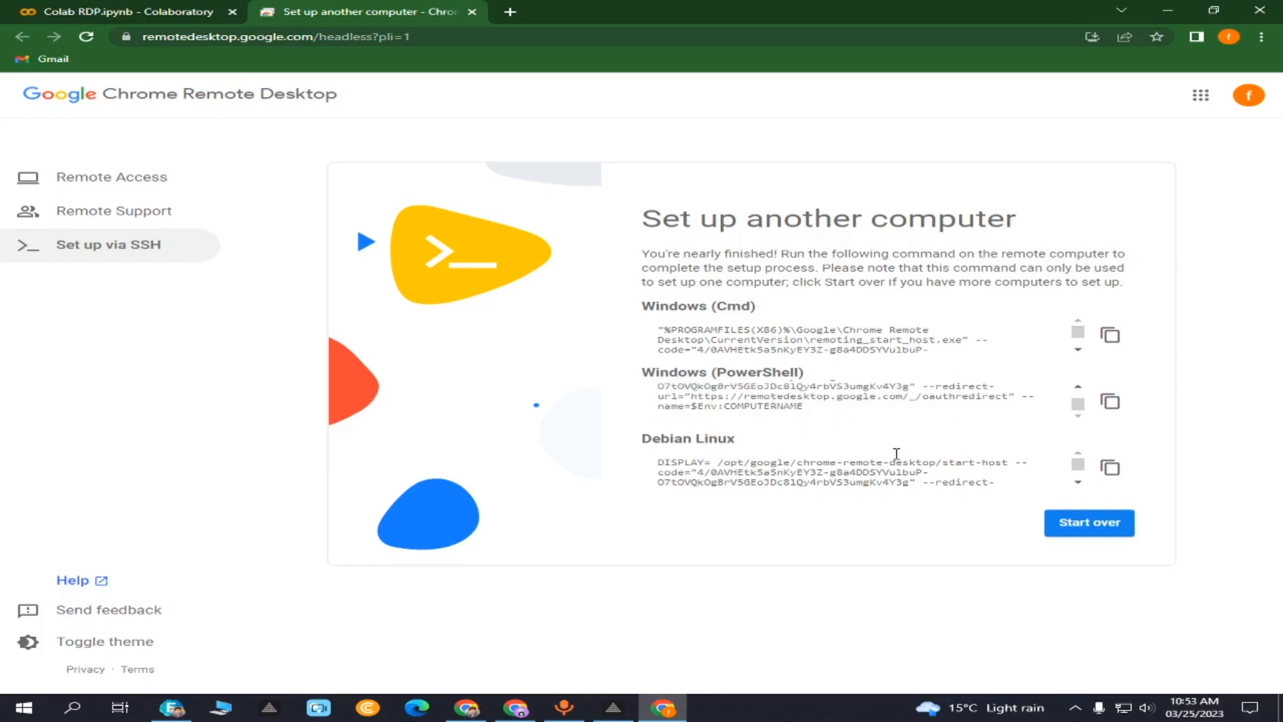
left_click_drag(658, 461, 753, 463)
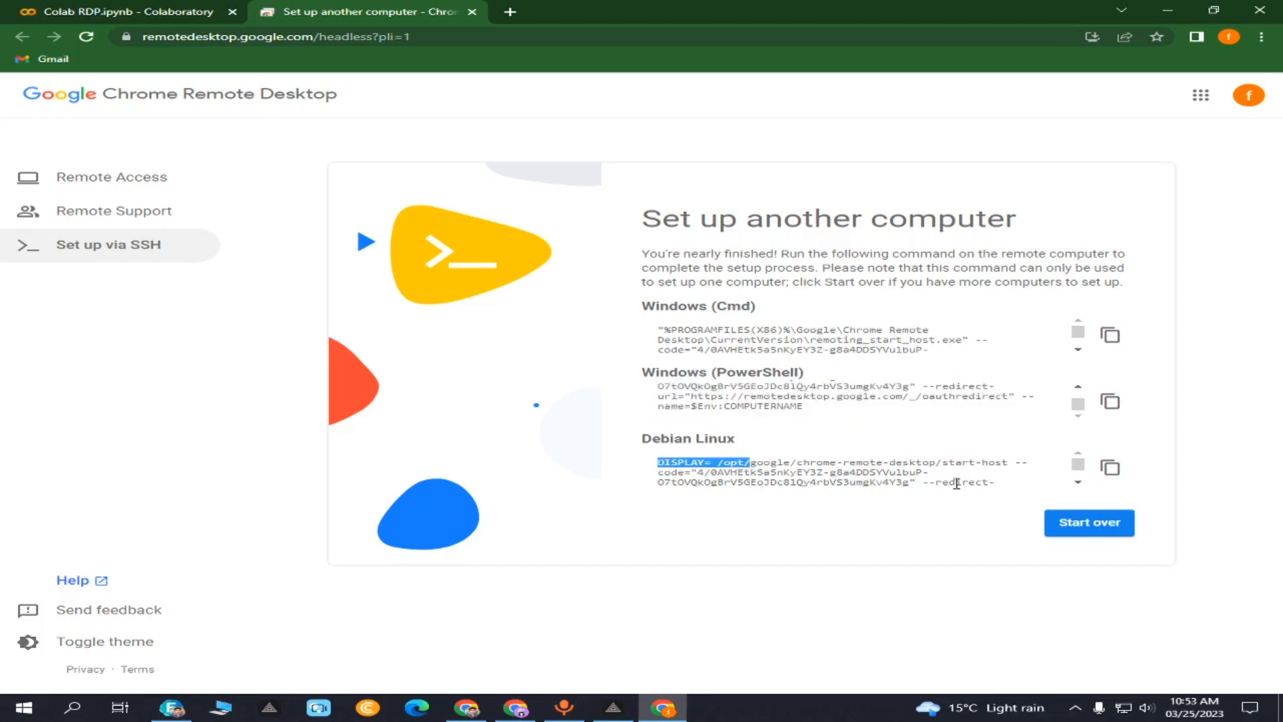
left_click(941, 502)
left_click(1110, 467)
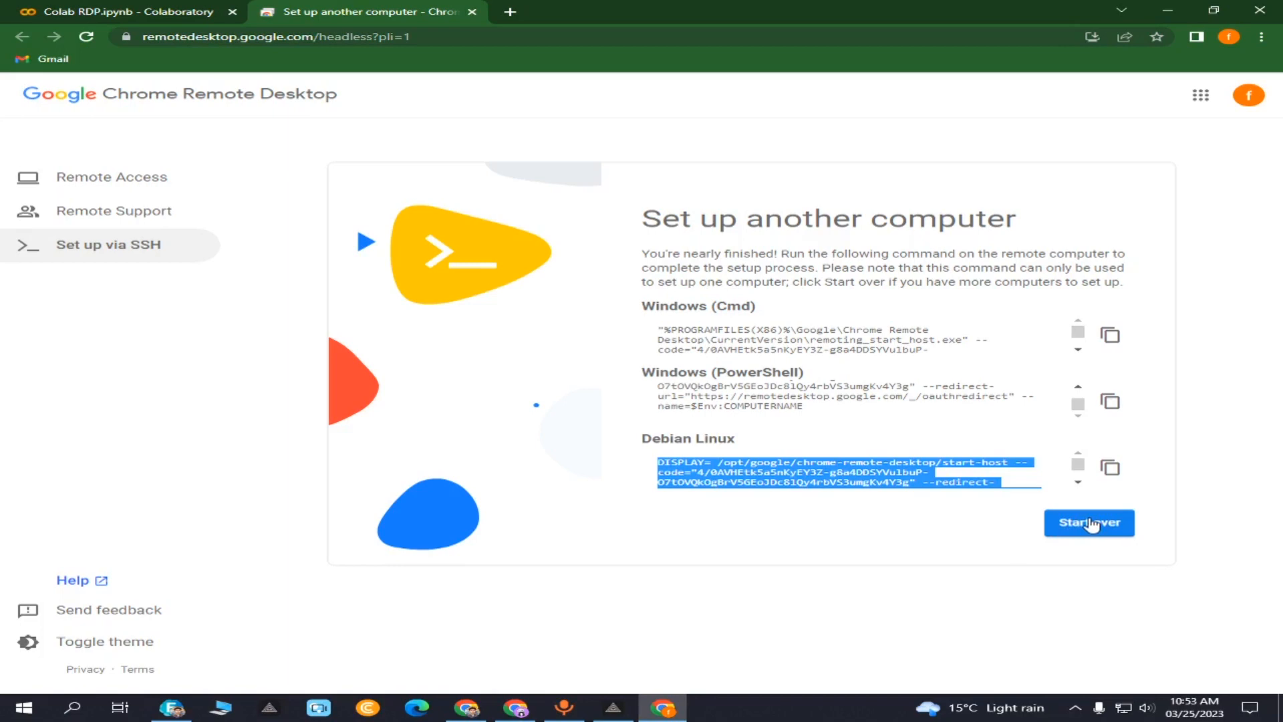
left_click(171, 9)
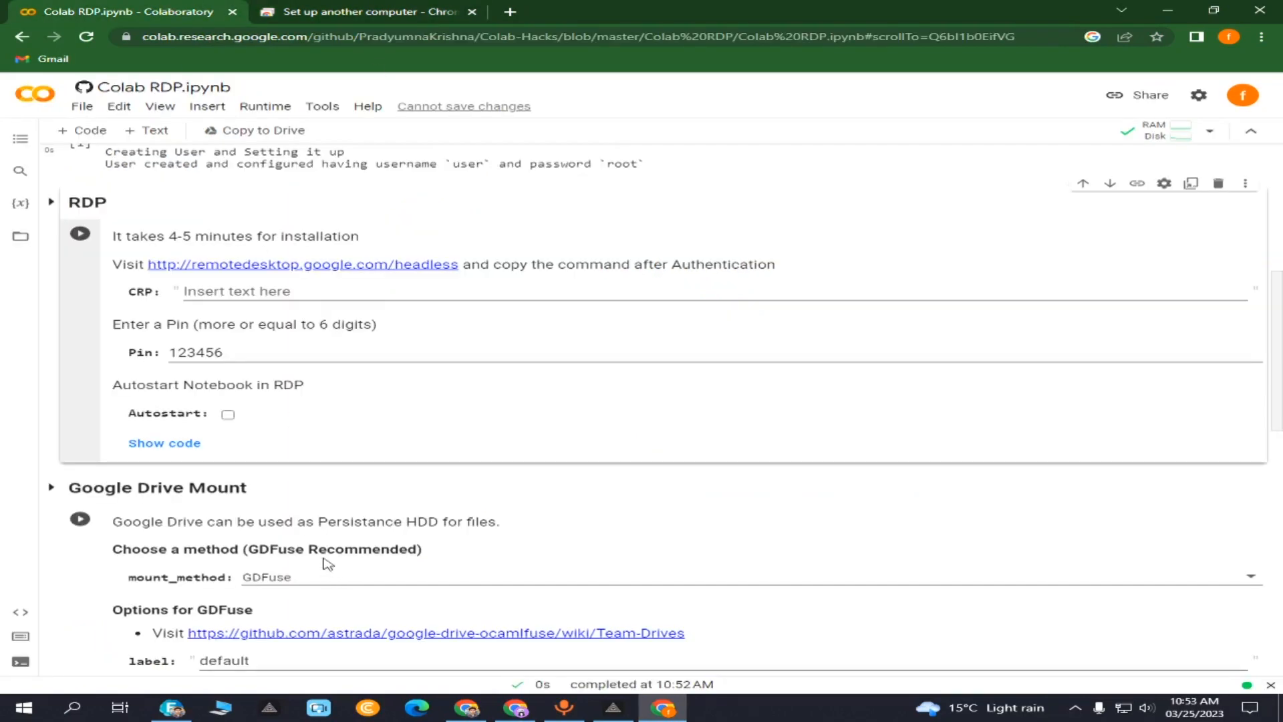
- Paste the Debian Linux start-host command into the CRP field and edit the Pin's last digits
left_click(239, 292)
right_click(240, 293)
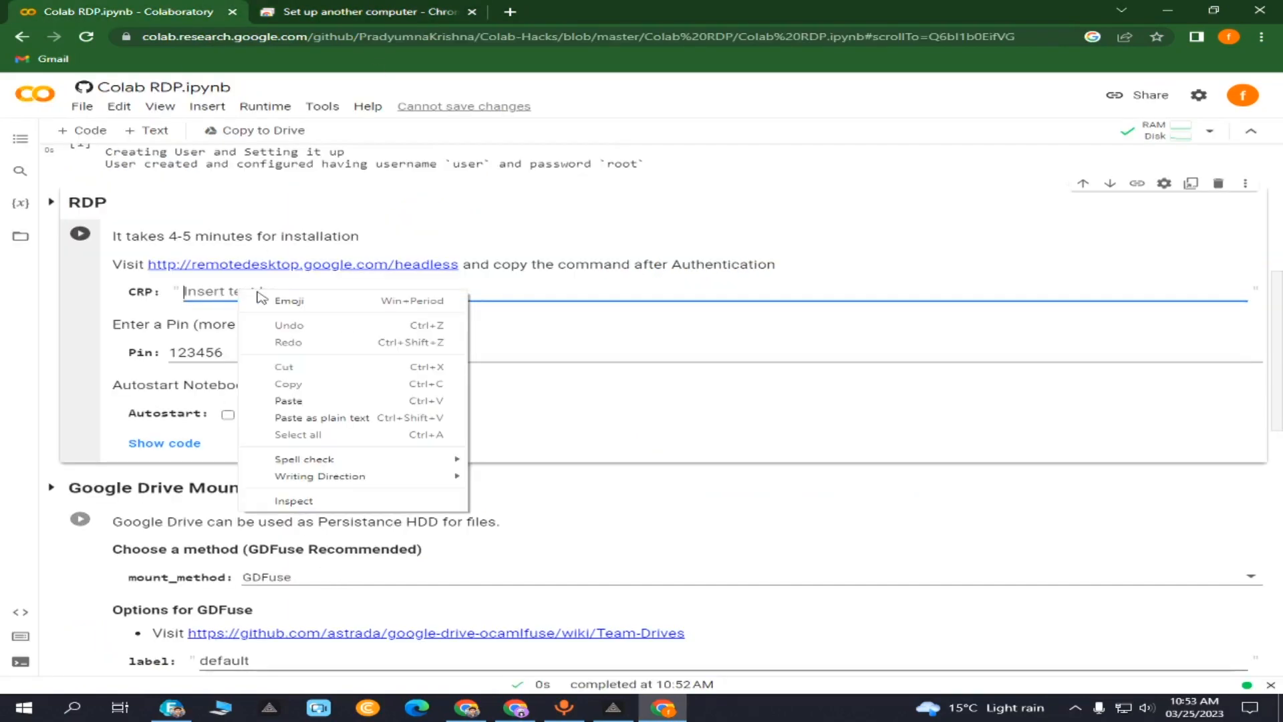
left_click(294, 401)
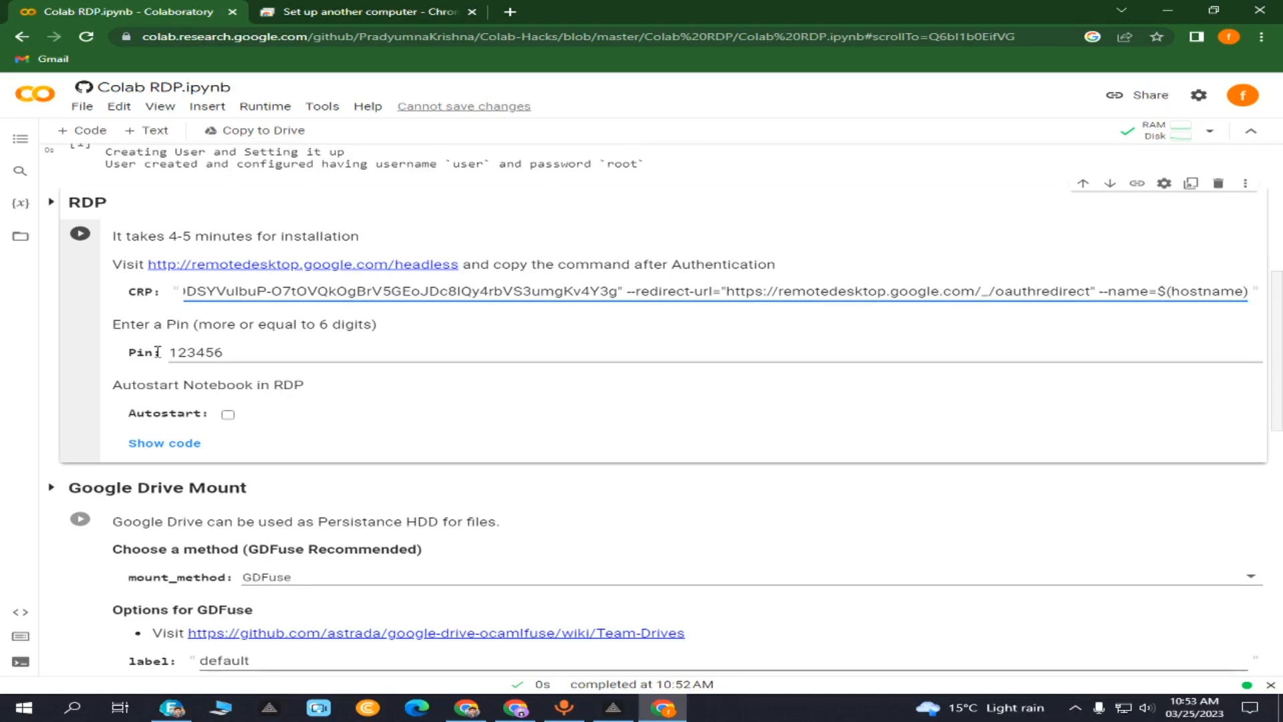
left_click_drag(228, 355, 171, 355)
left_click(262, 352)
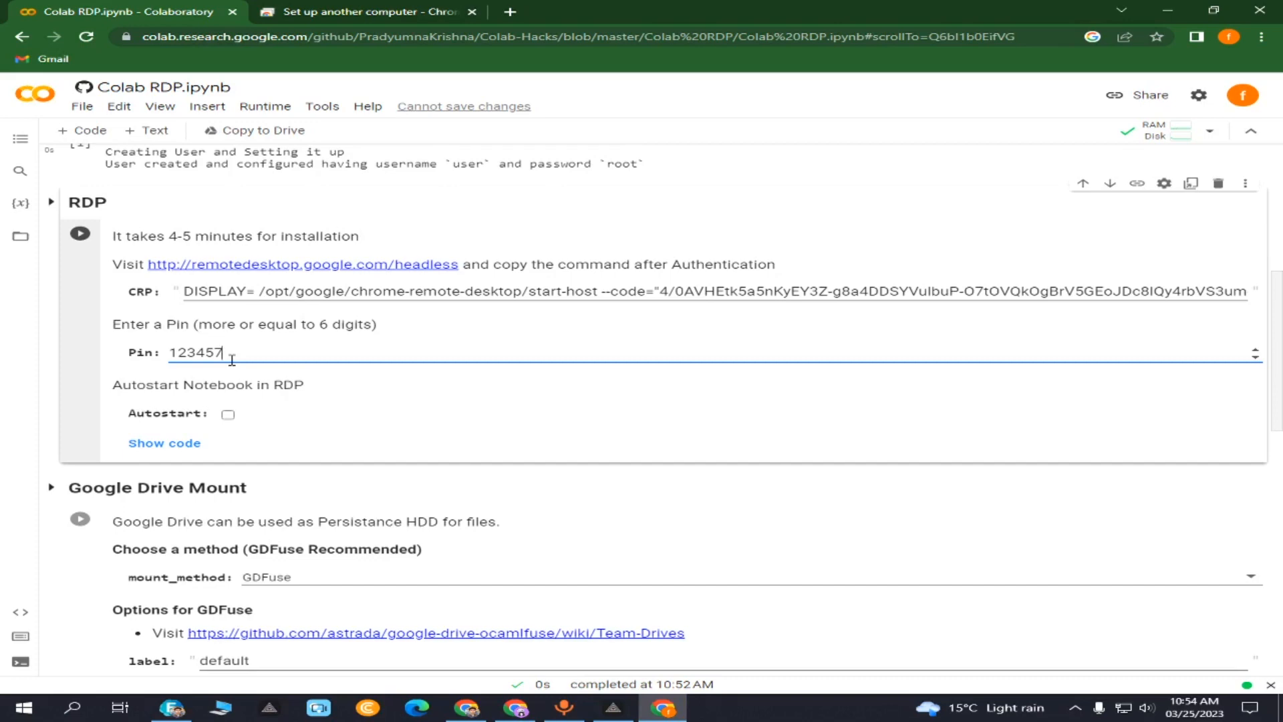
- Run the RDP cell past the warning and wait for Chrome Remote Desktop, desktop and Chrome to install
left_click(79, 237)
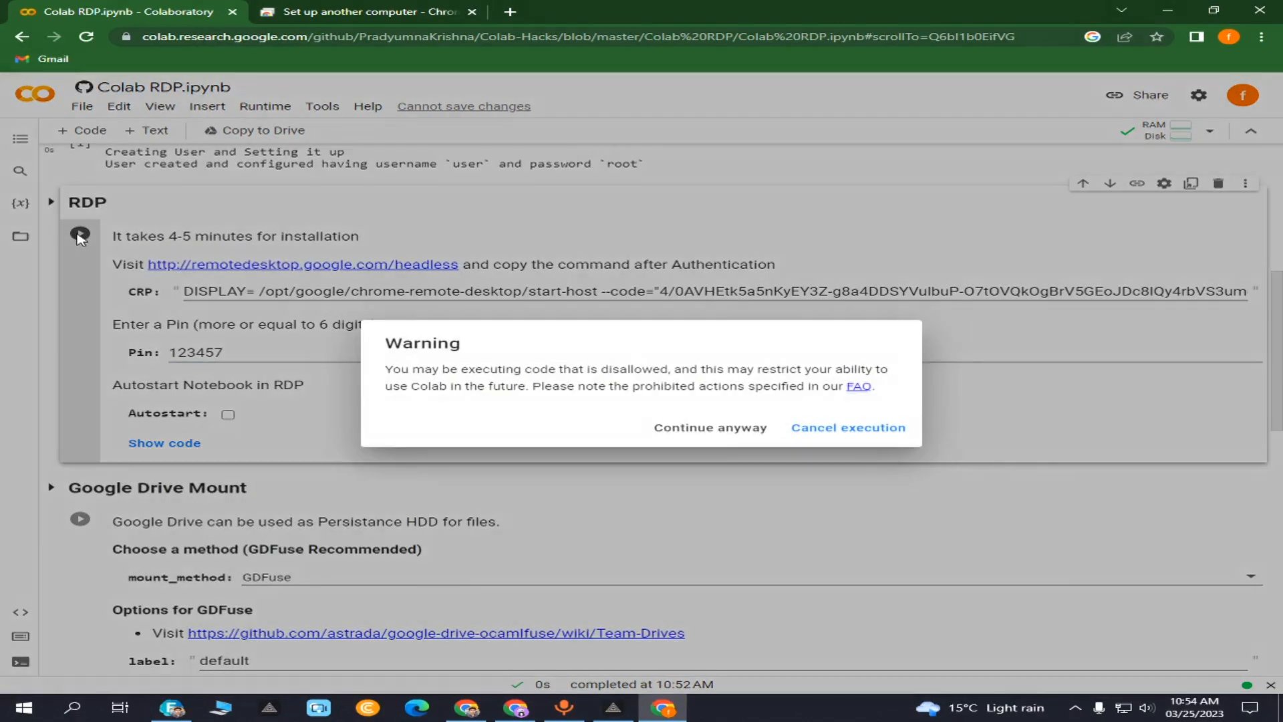
left_click(702, 430)
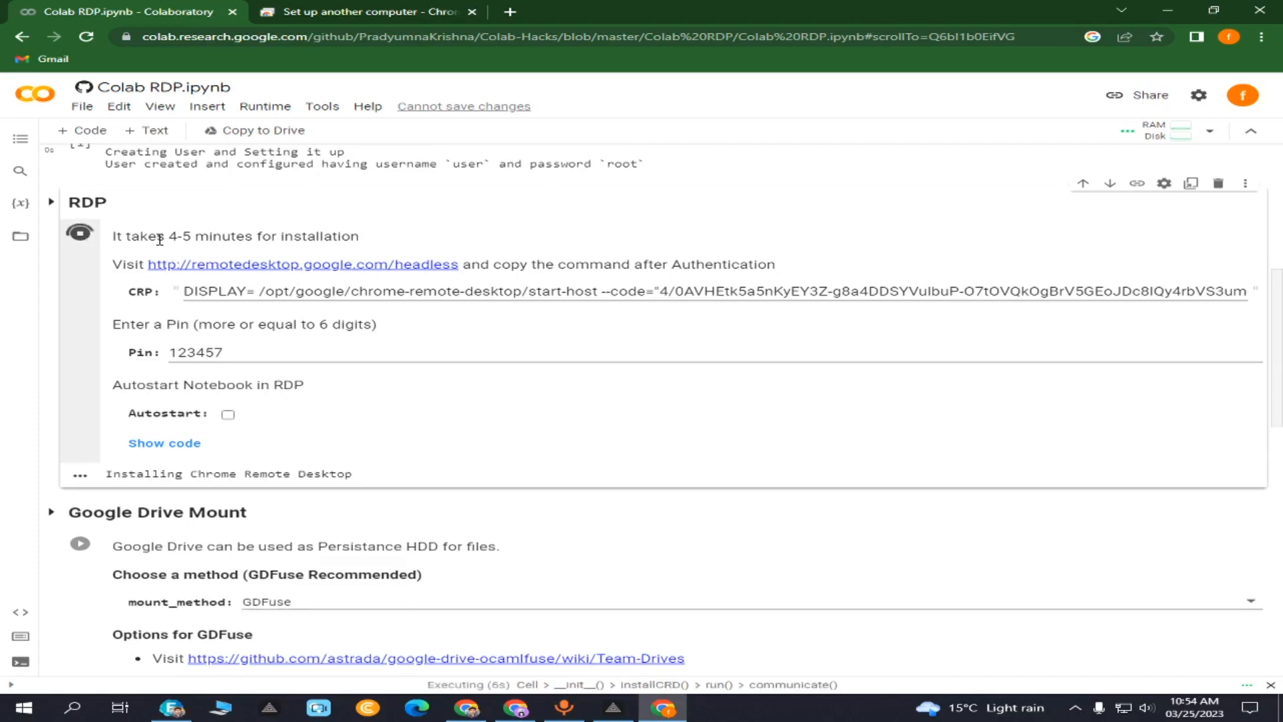
left_click_drag(166, 237, 185, 238)
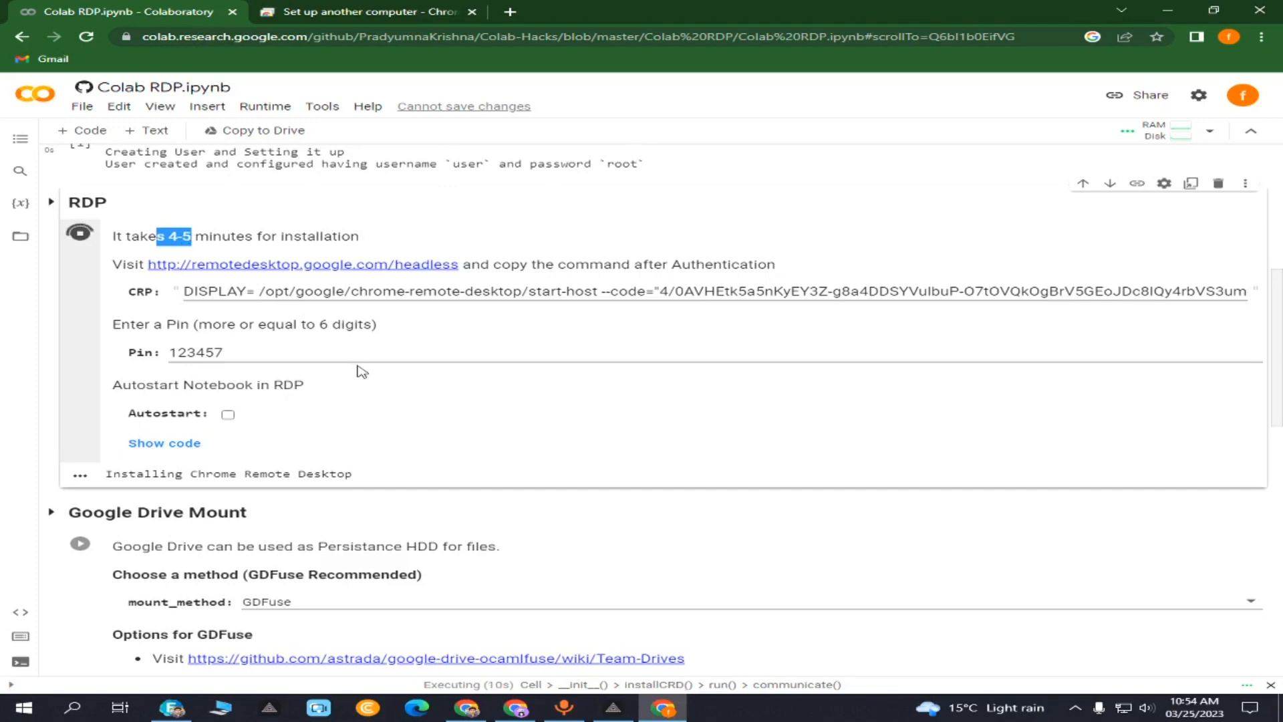
scroll(361, 372, "up", 6)
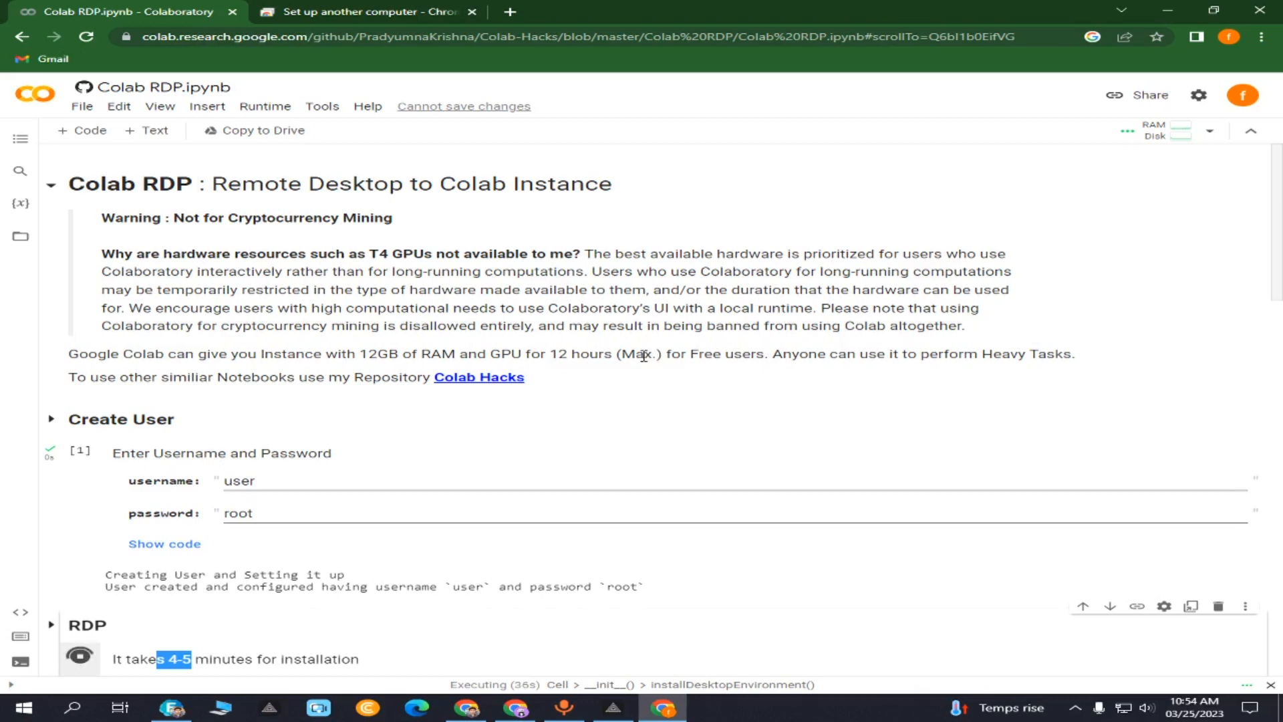
scroll(644, 355, "down", 4)
scroll(643, 356, "down", 2)
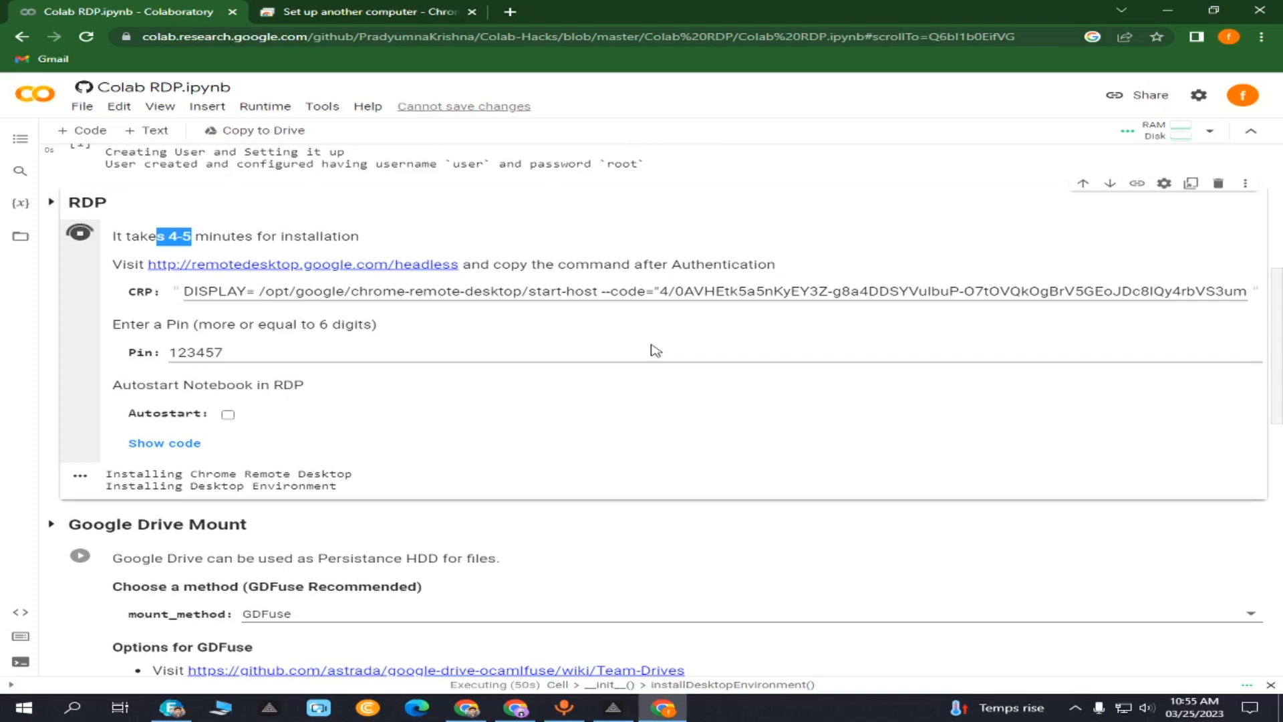
left_click(441, 242)
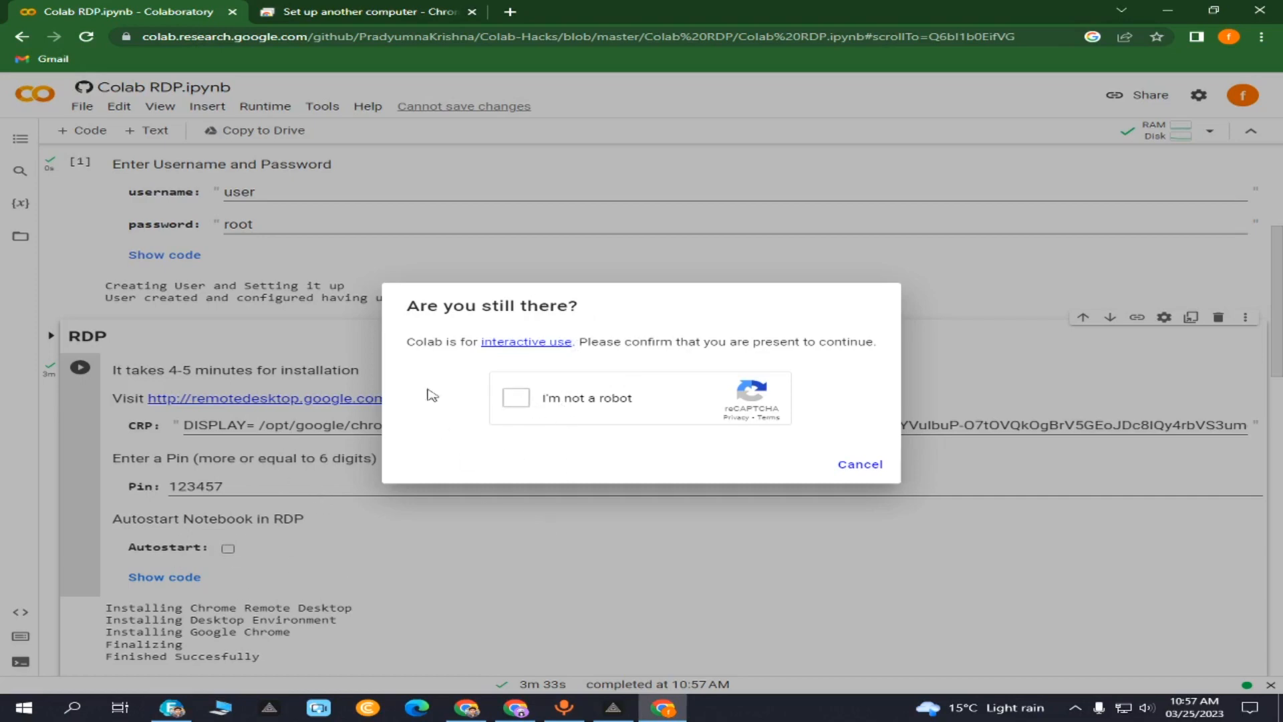
- Pass the reCAPTCHA presence check and follow the remotedesktop.google.com/access link
left_click(515, 398)
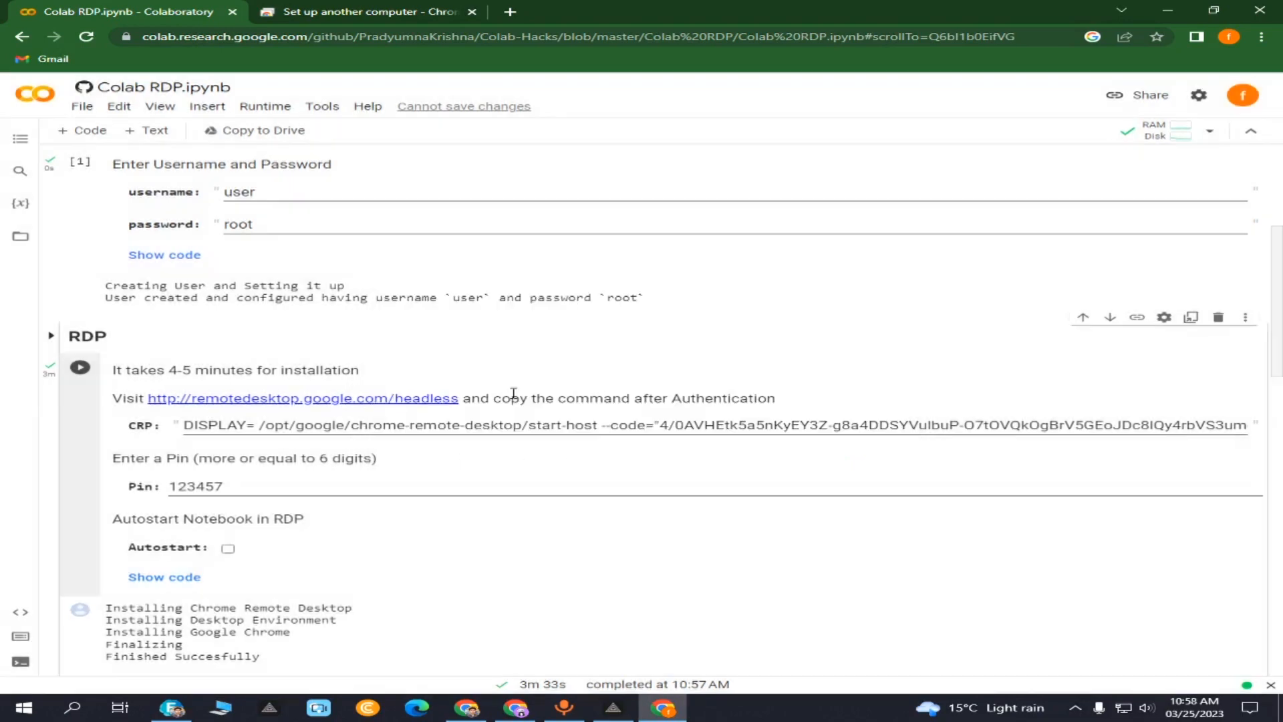
scroll(513, 396, "down", 5)
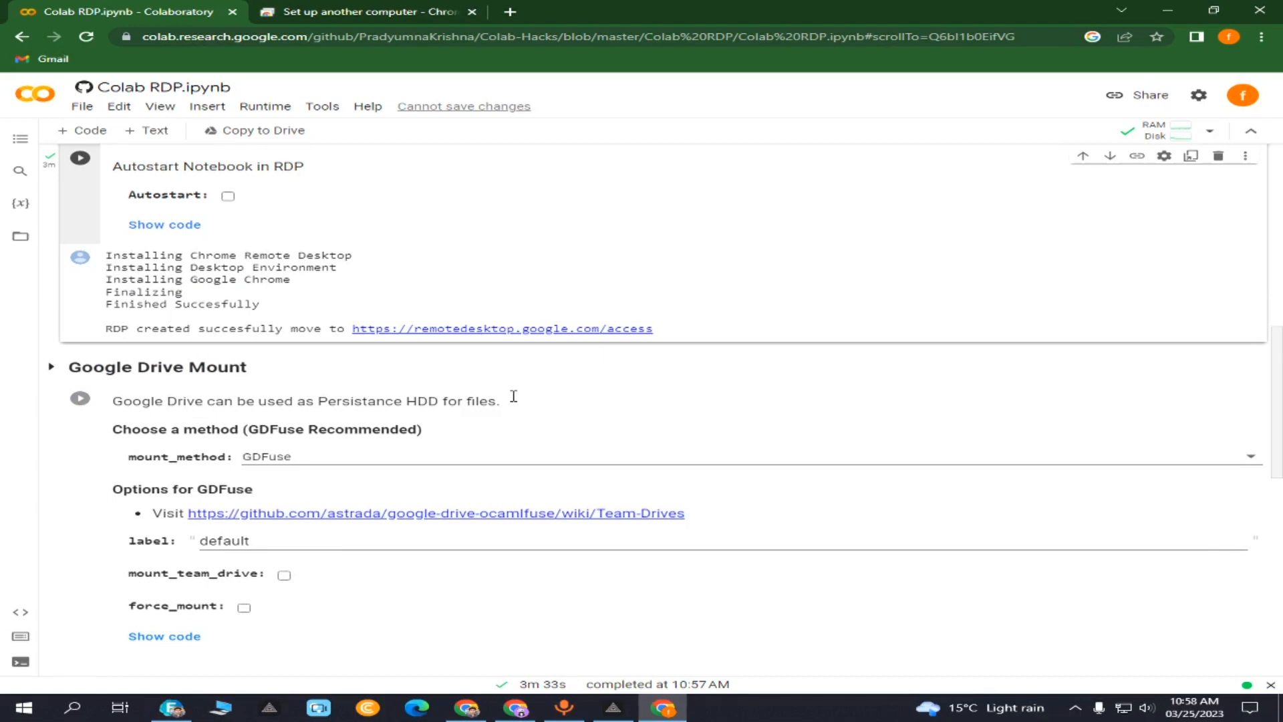
scroll(296, 254, "up", 2)
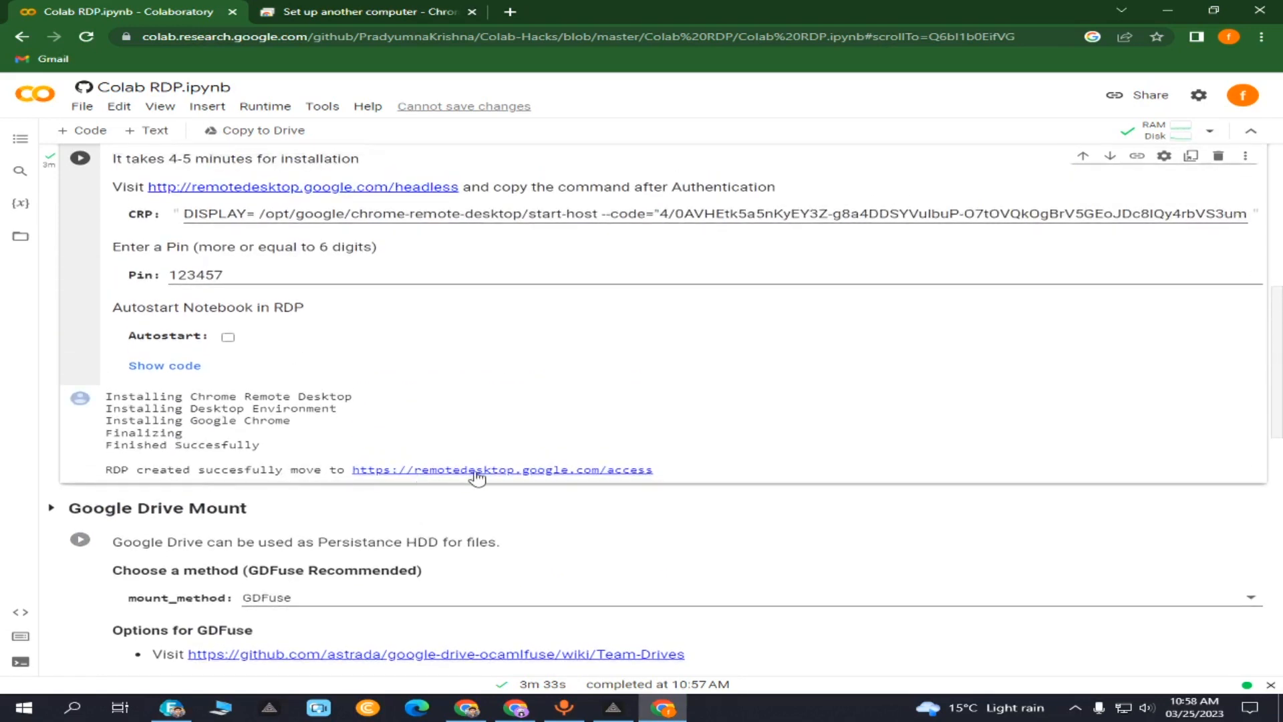
left_click(556, 472)
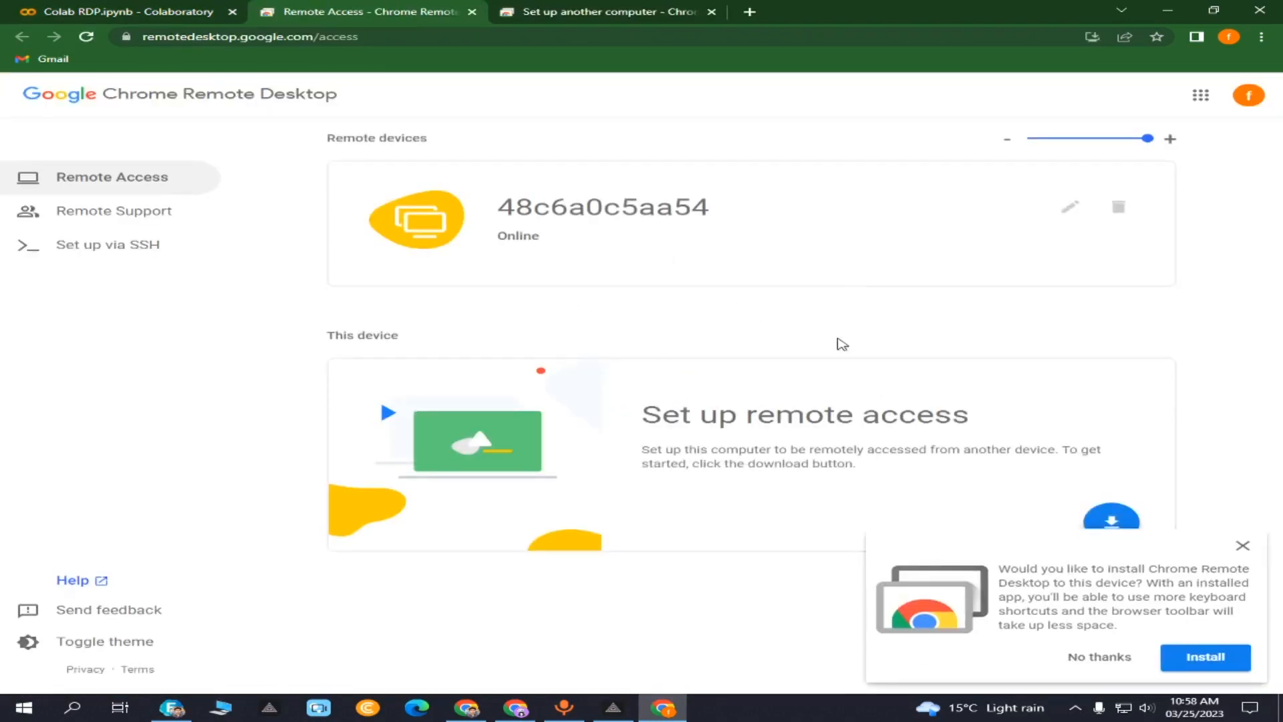
- Connect to computer 48c6a0c5aa54 by entering the notebook's PIN, declining to save it
left_click(646, 212)
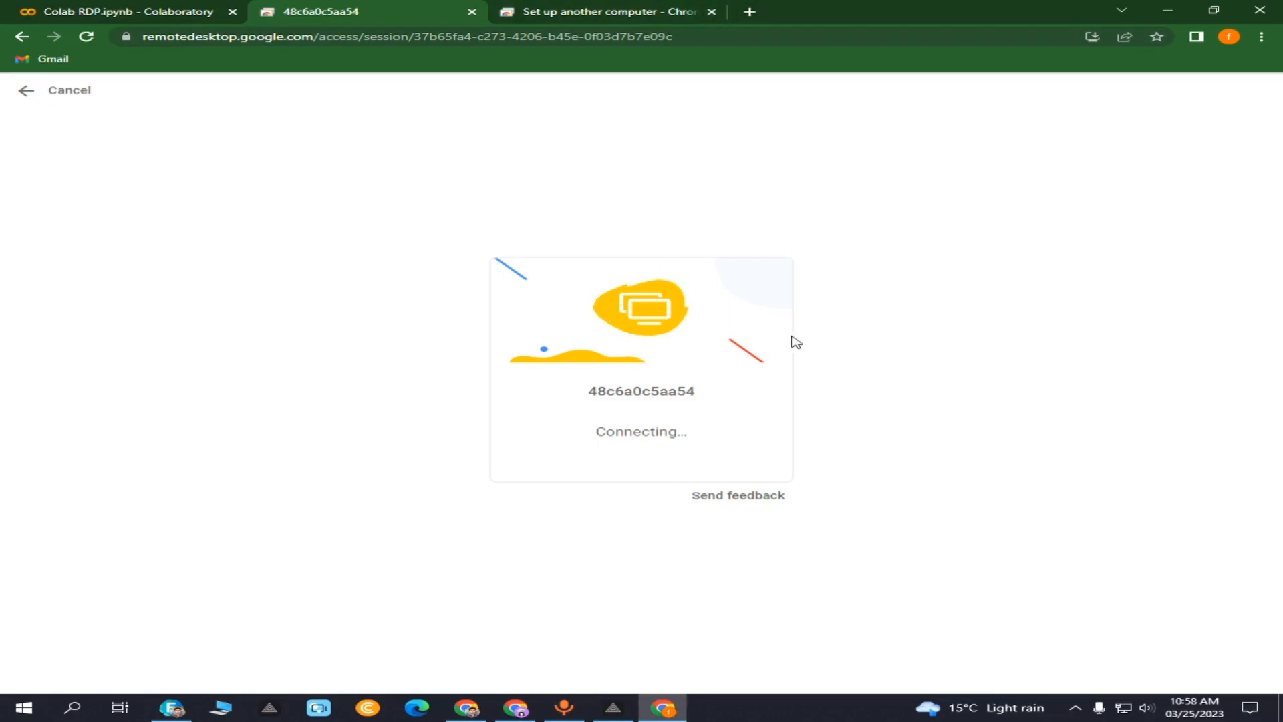
left_click(712, 12)
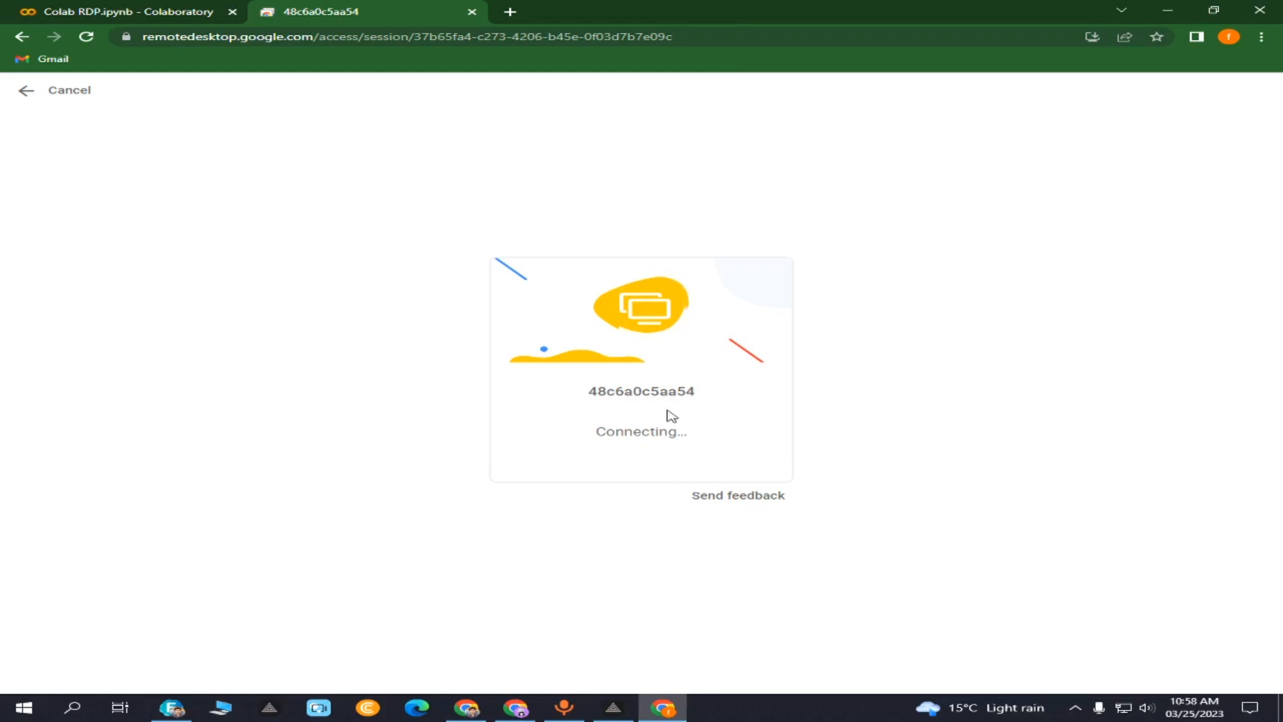
left_click(585, 429)
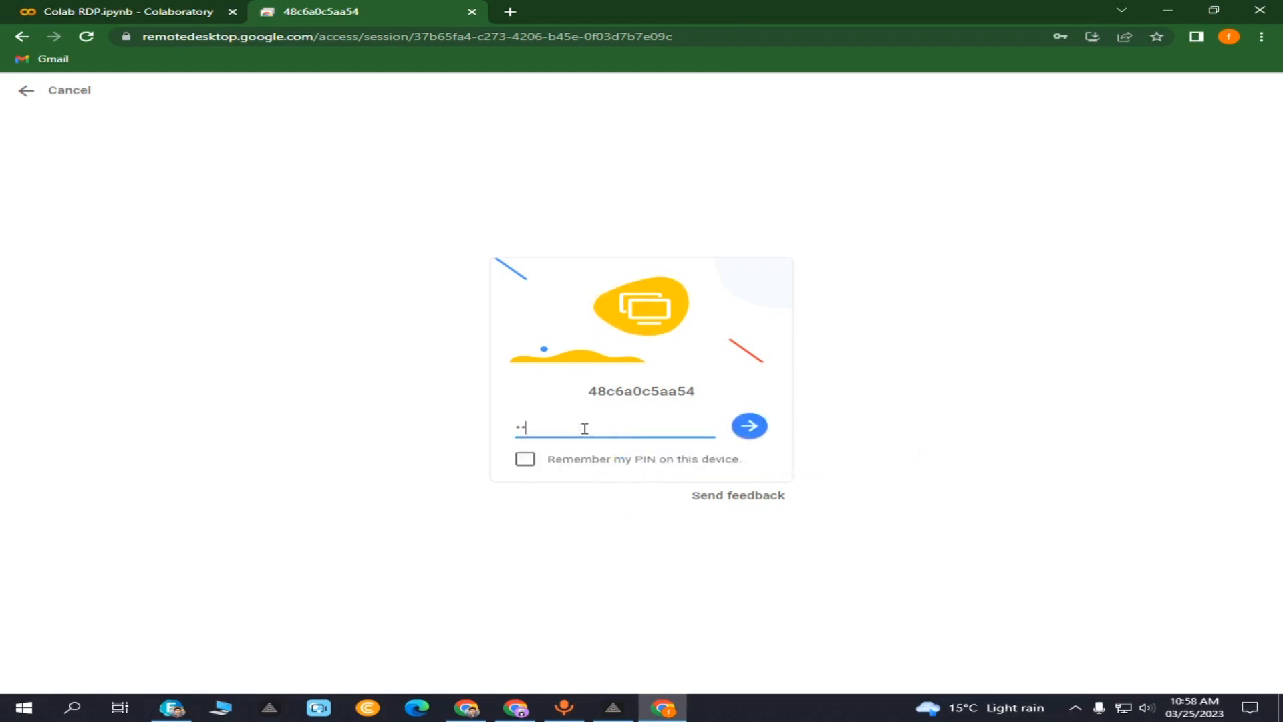
left_click(137, 9)
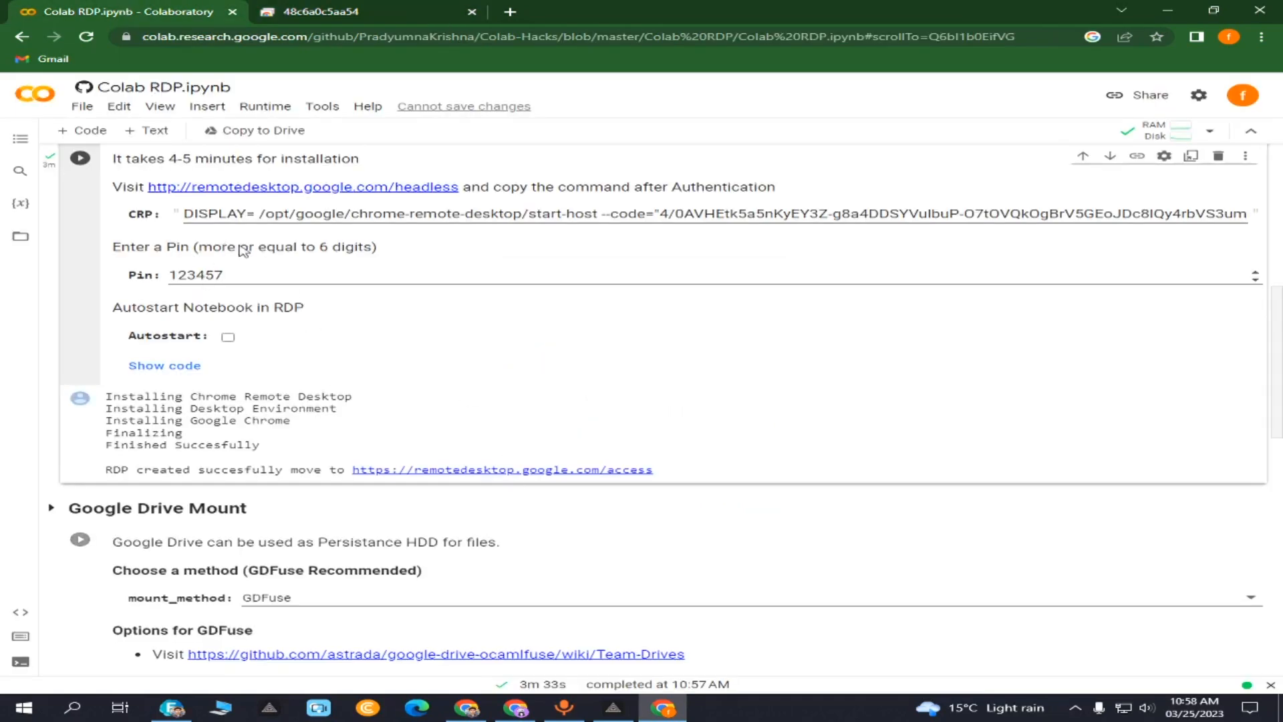
key("ctrl+Tab")
left_click(751, 425)
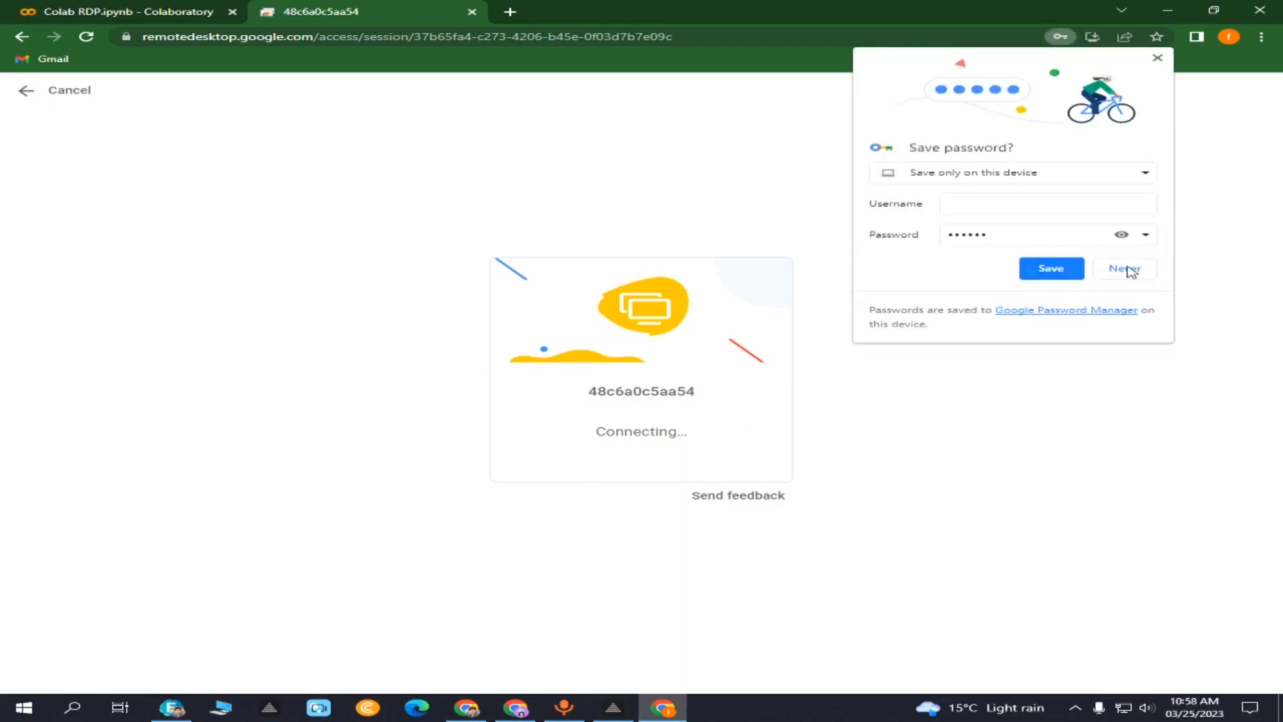
left_click(1127, 271)
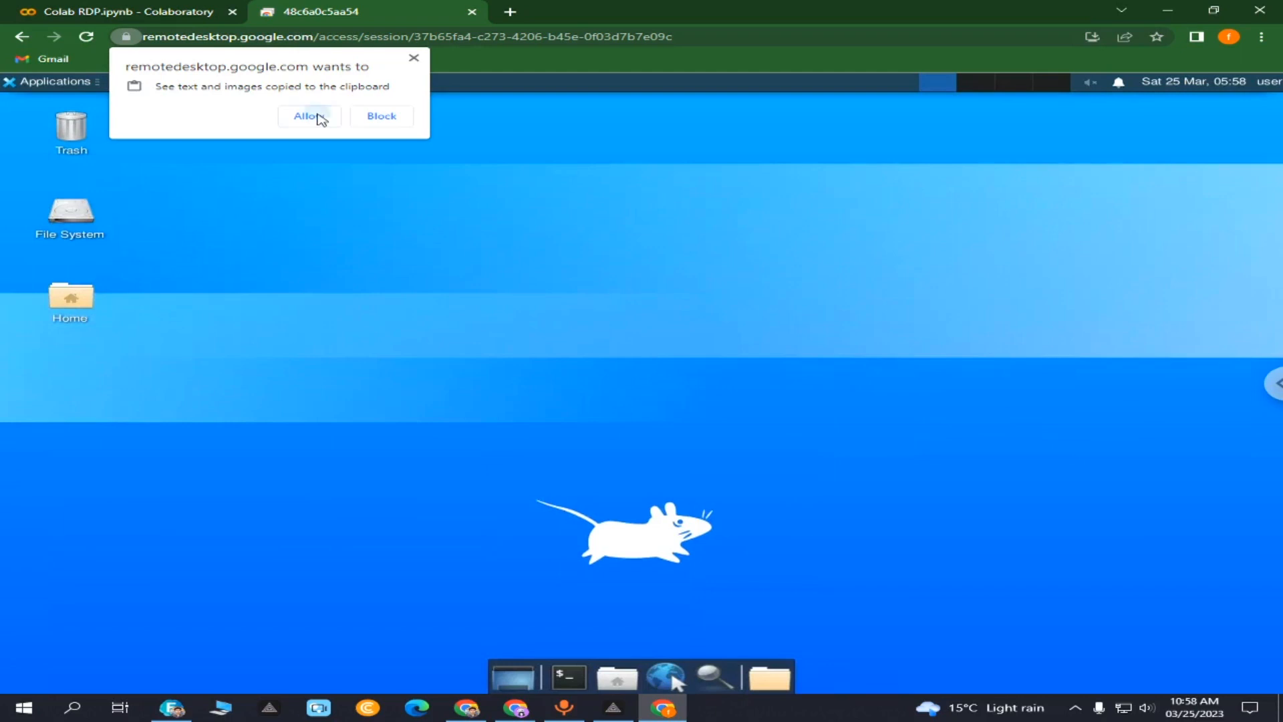
- Allow clipboard access, launch the remote browser, begin its first-run setup and maximize the window
left_click(310, 116)
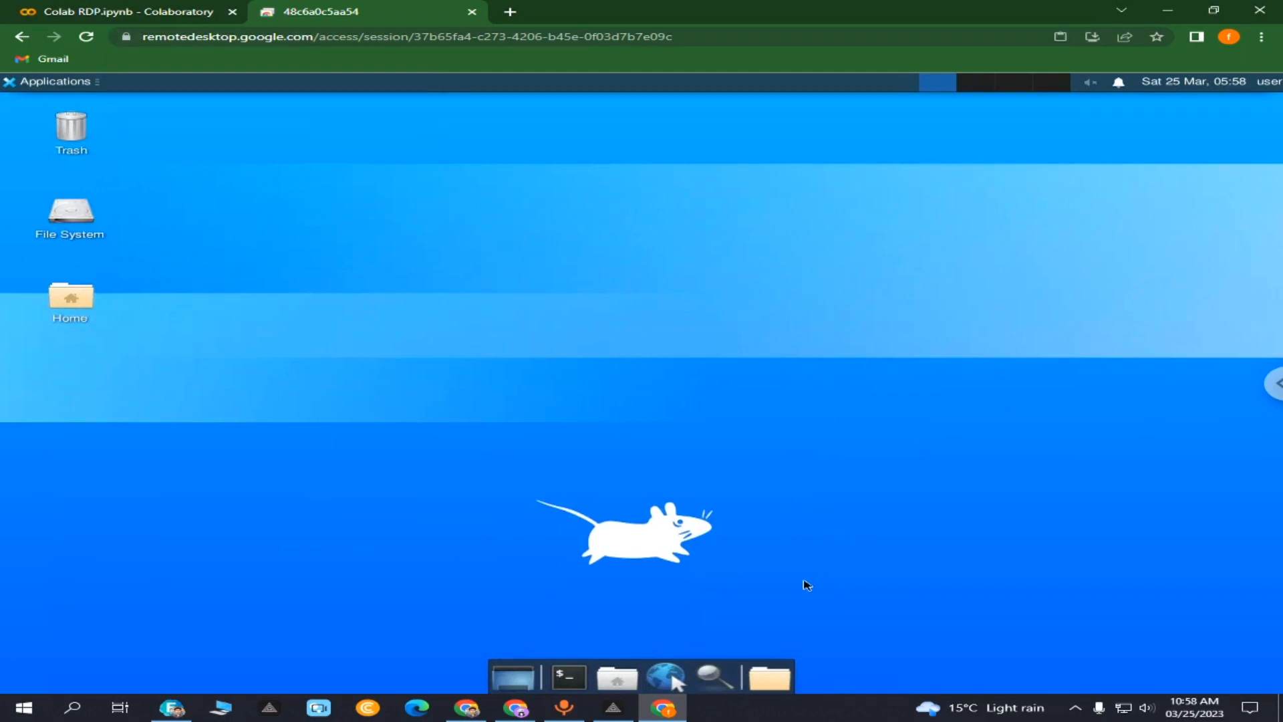
left_click(675, 675)
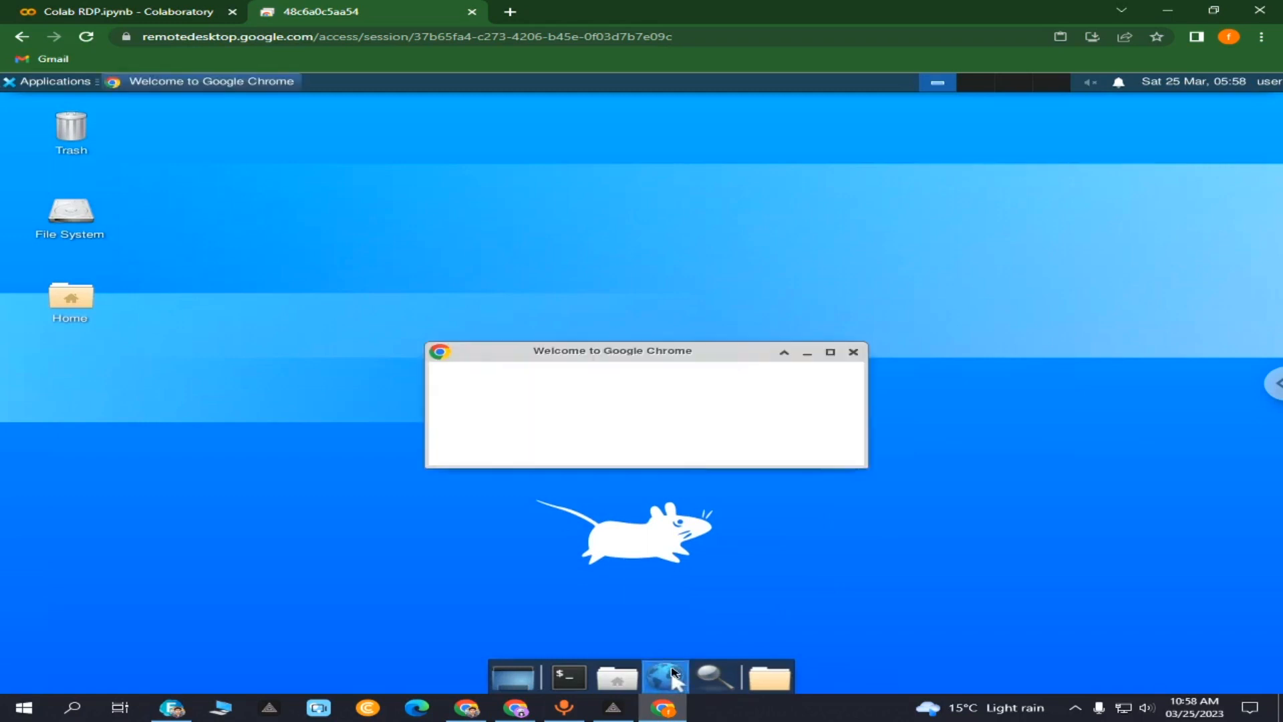
left_click(812, 447)
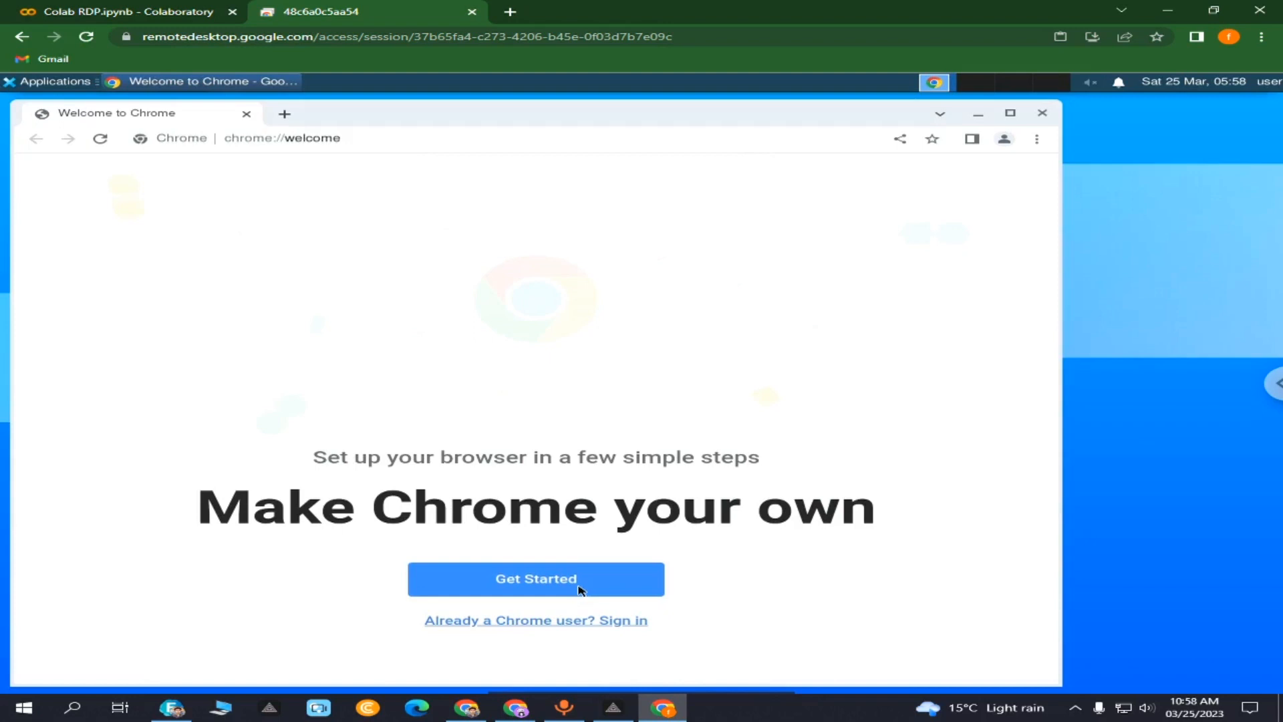
left_click(580, 586)
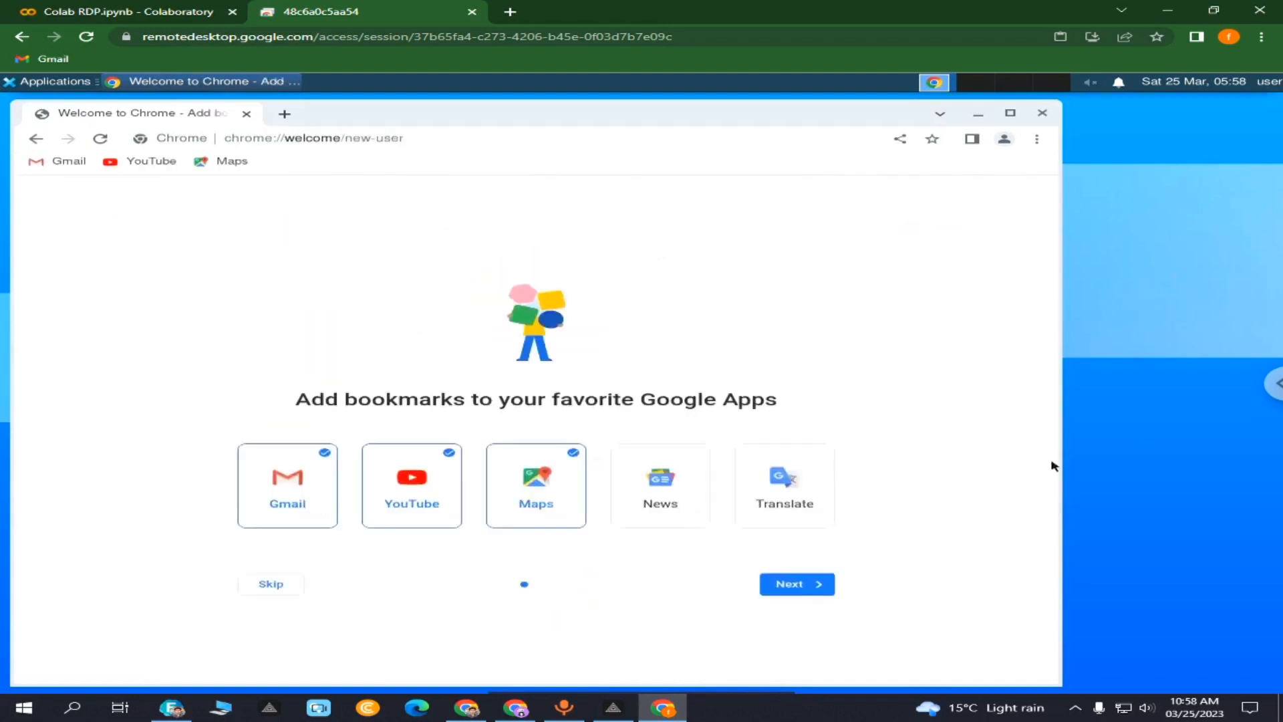
left_click(1012, 114)
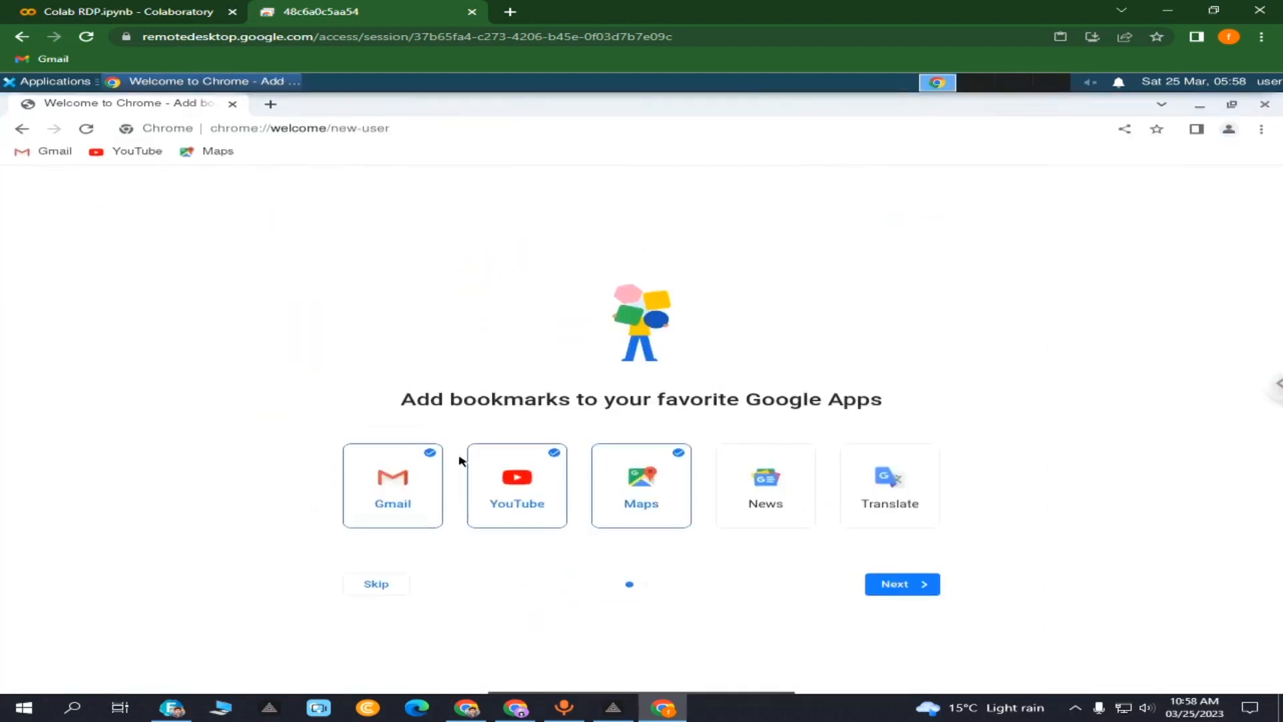
- Keep the Gmail, YouTube and Maps bookmarks, choose the Cityscape background and skip sign-in
left_click(891, 587)
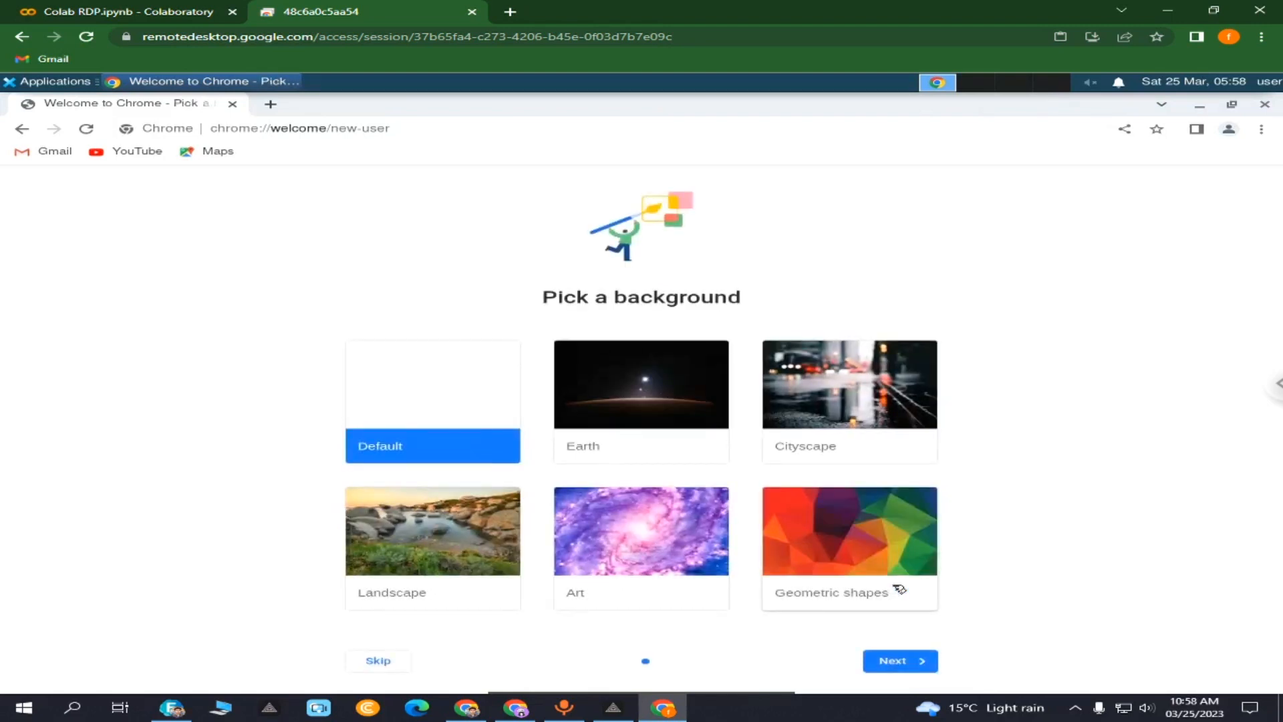
left_click(836, 405)
left_click(900, 661)
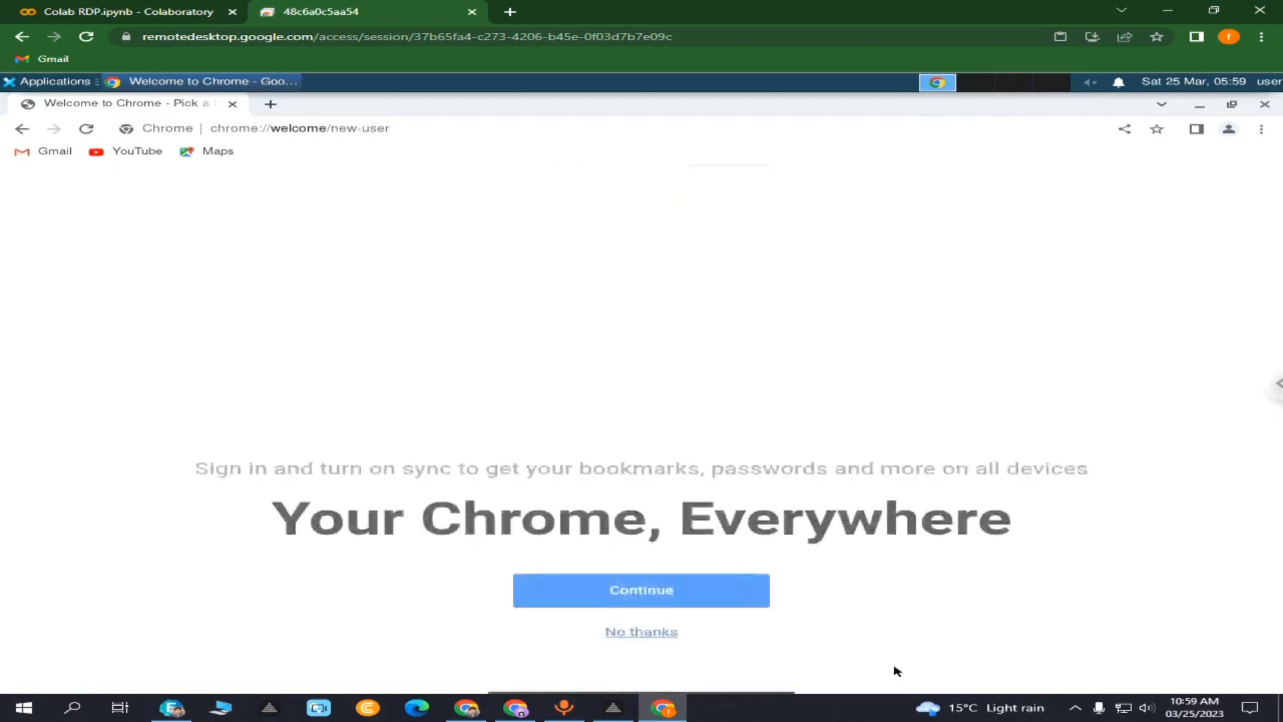
left_click(647, 635)
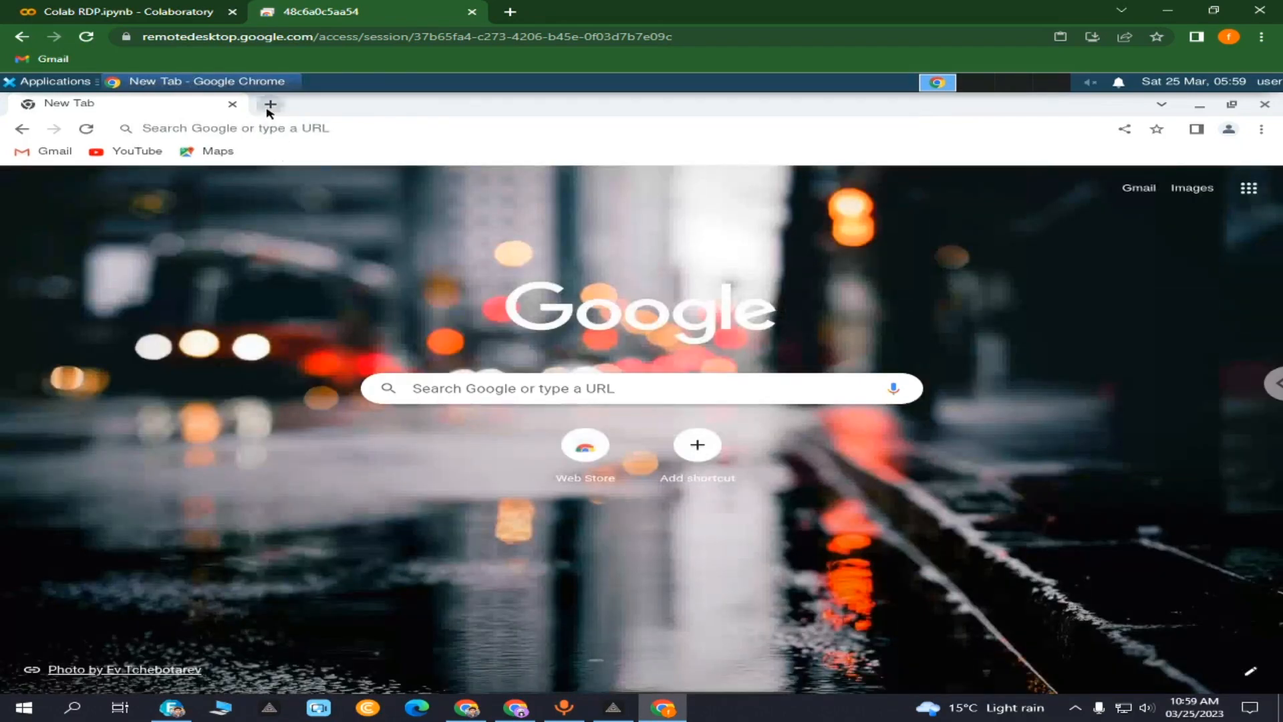
- Search YouTube for 'earnastic' and play its 'Free rdp for lifetime sauce labs' video
left_click(268, 104)
left_click(231, 103)
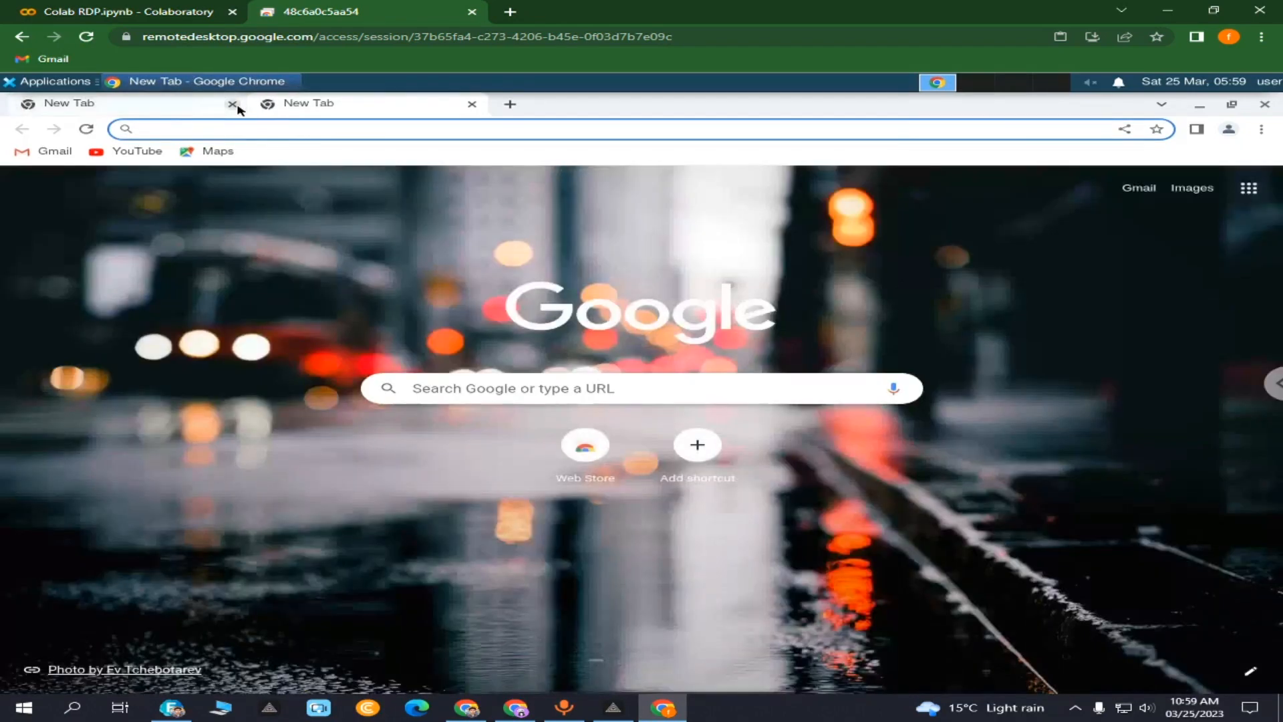
left_click(163, 154)
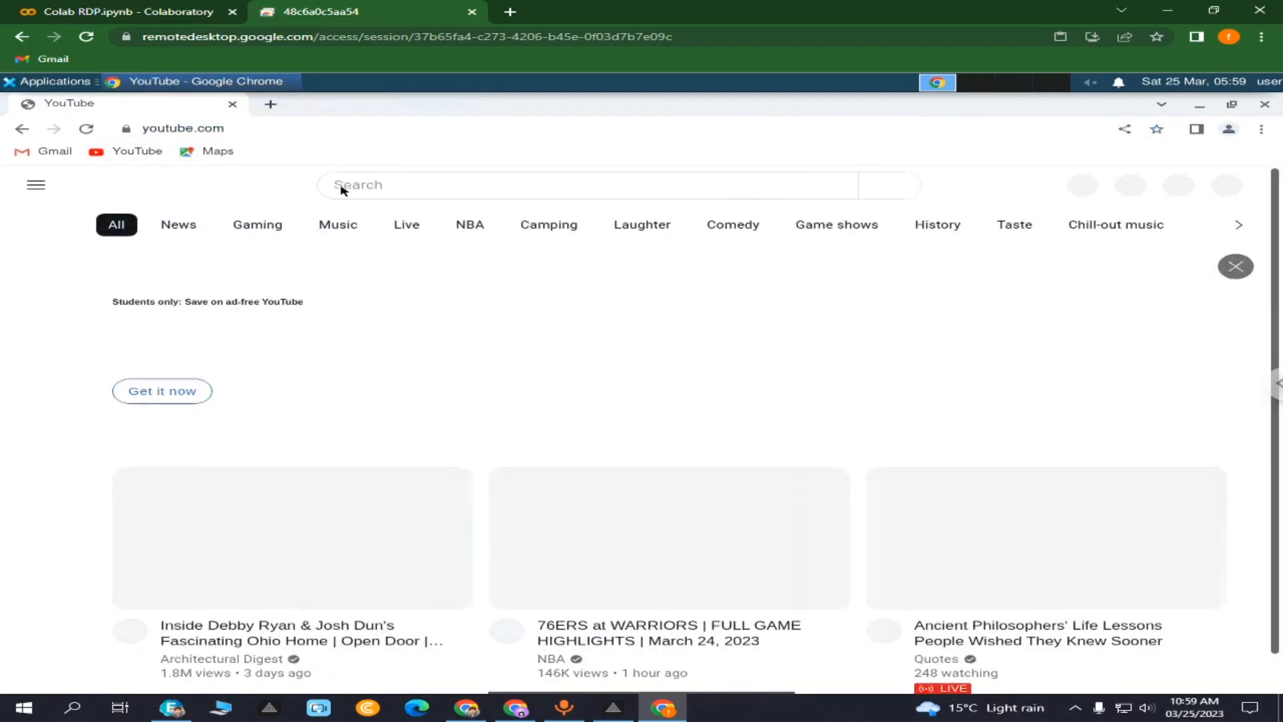
left_click(357, 185)
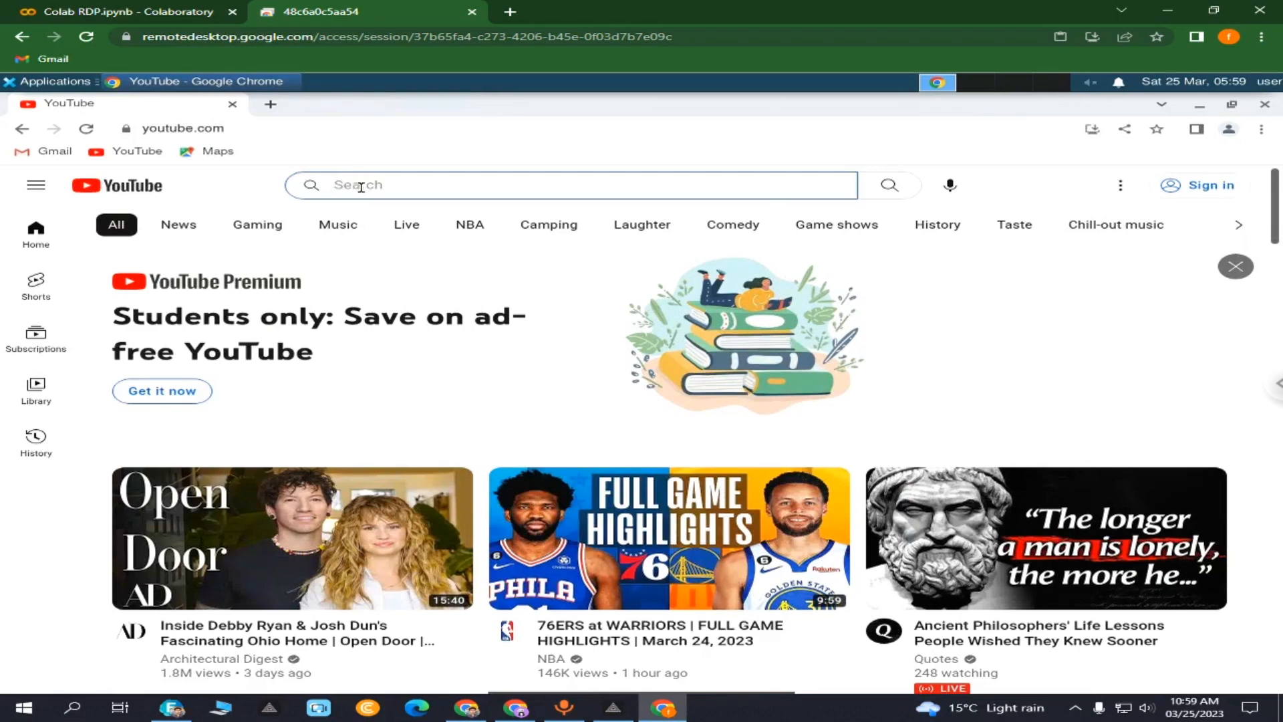
type("ear")
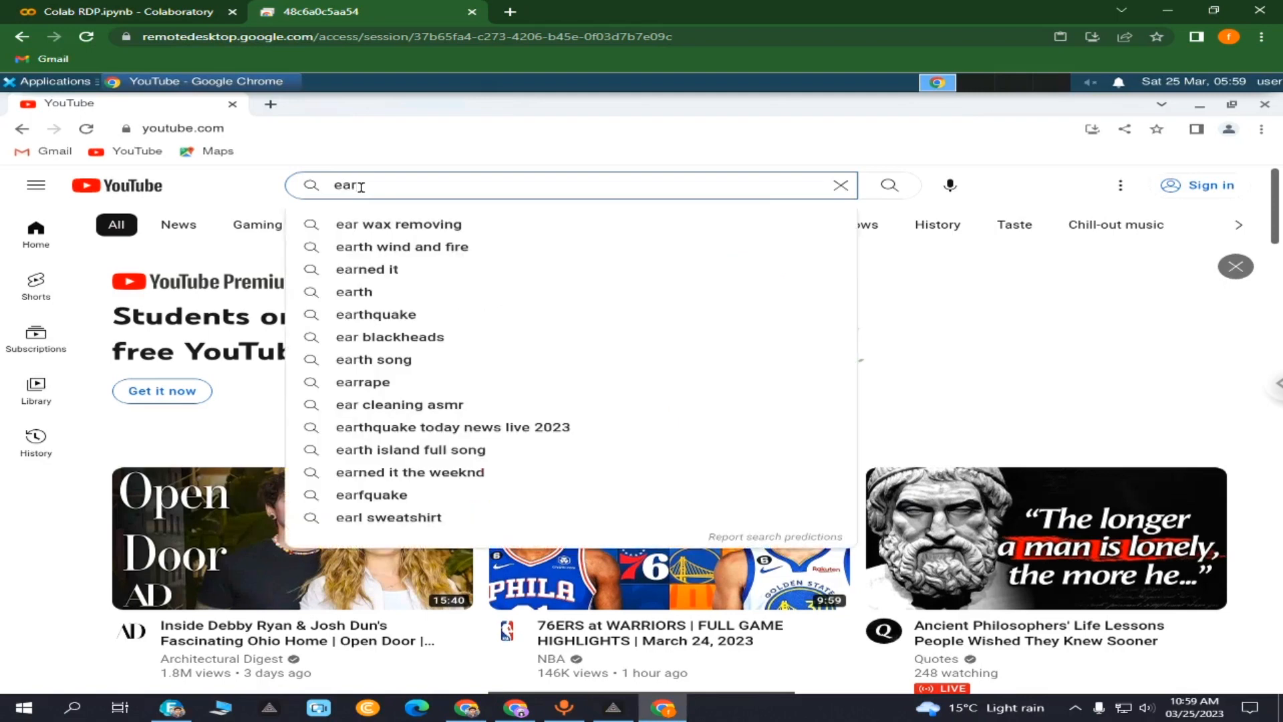
type("nastic")
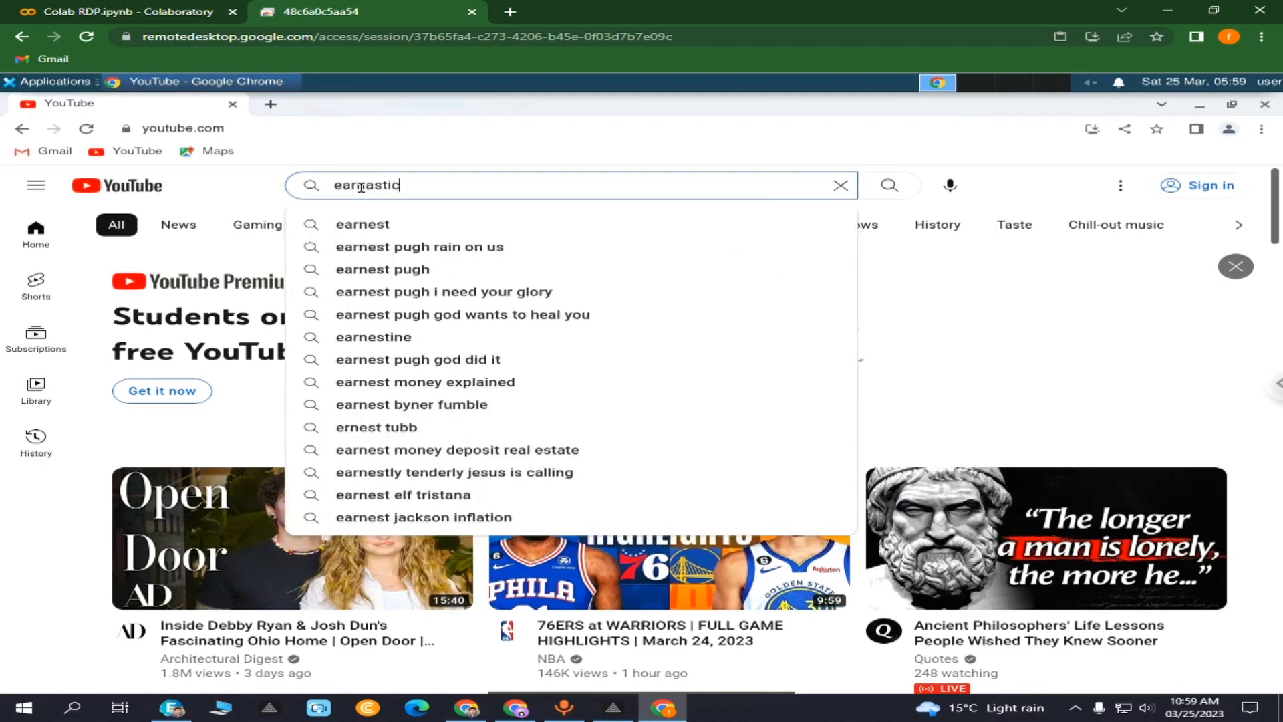
key("Return")
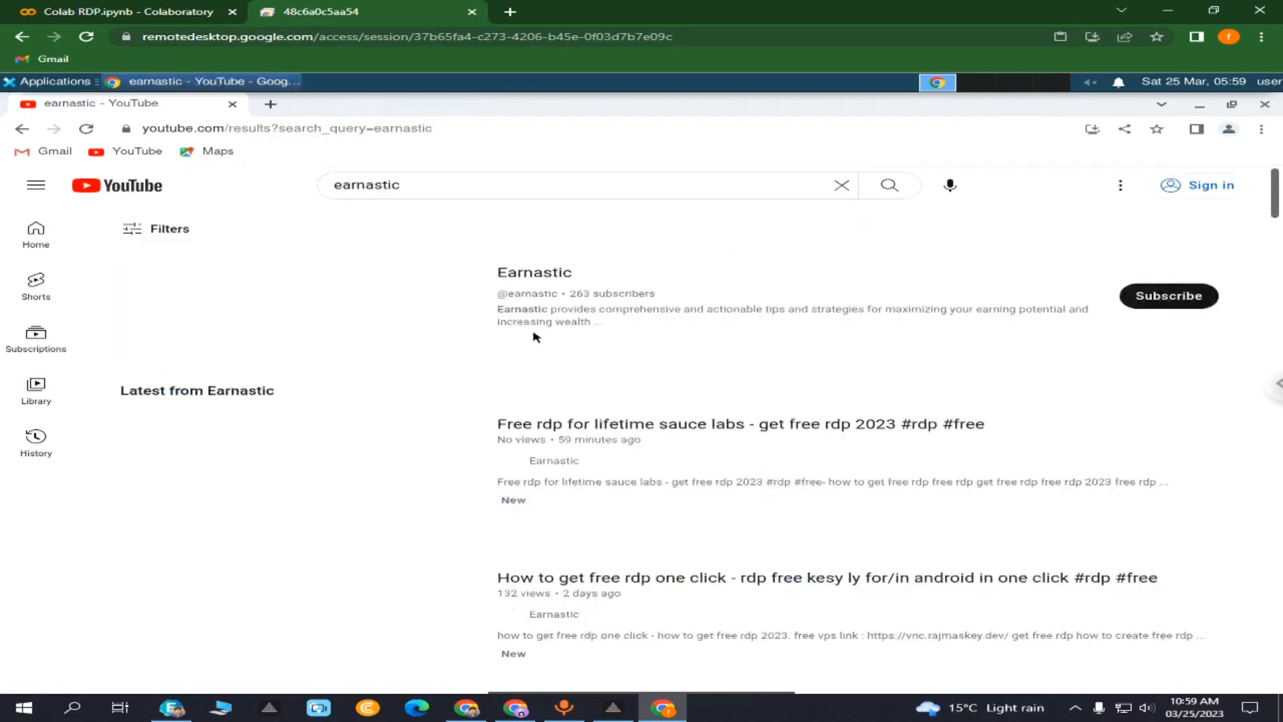
left_click(345, 503)
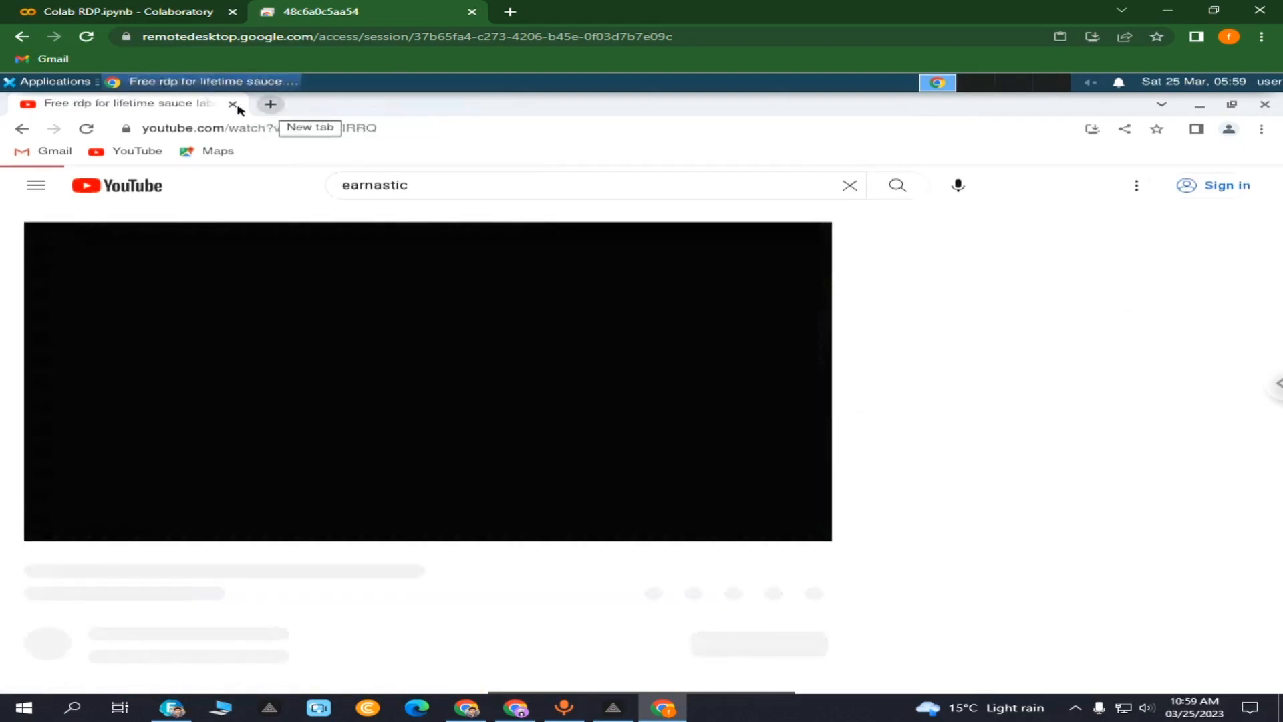
- Mute the YouTube site and open a new blank tab beside the video
right_click(309, 5)
left_click(365, 142)
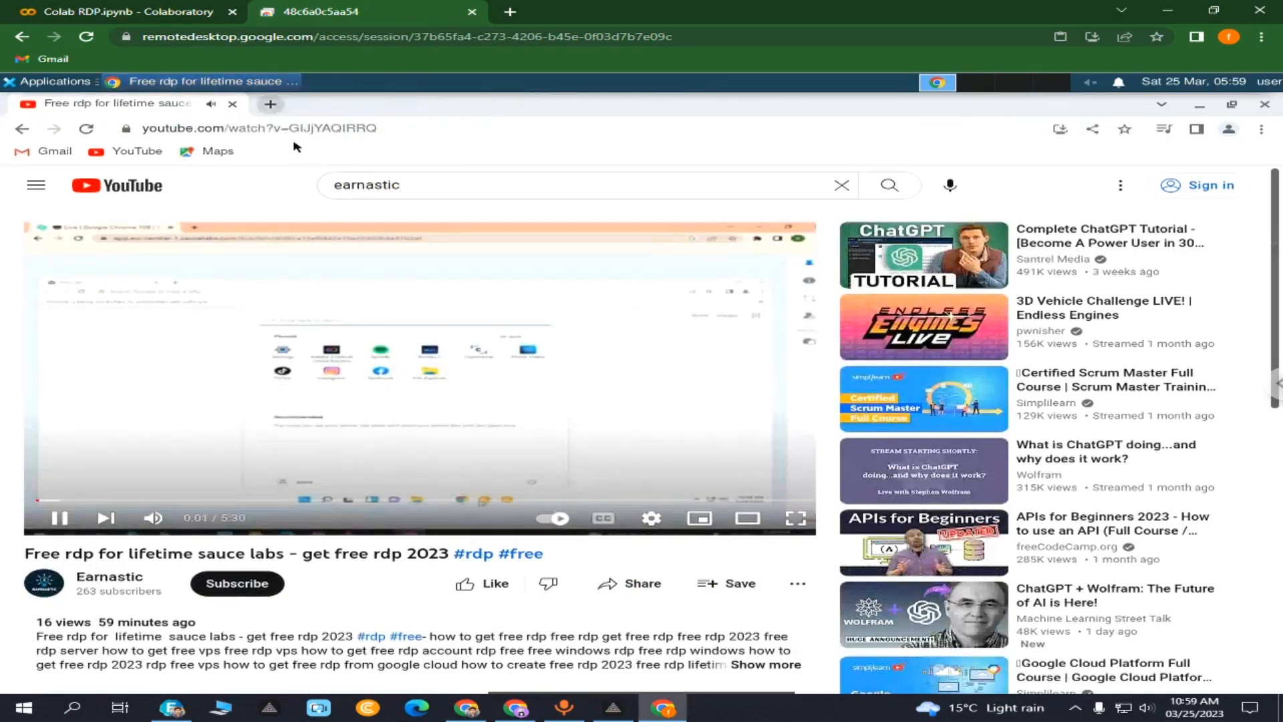
key("ctrl+t")
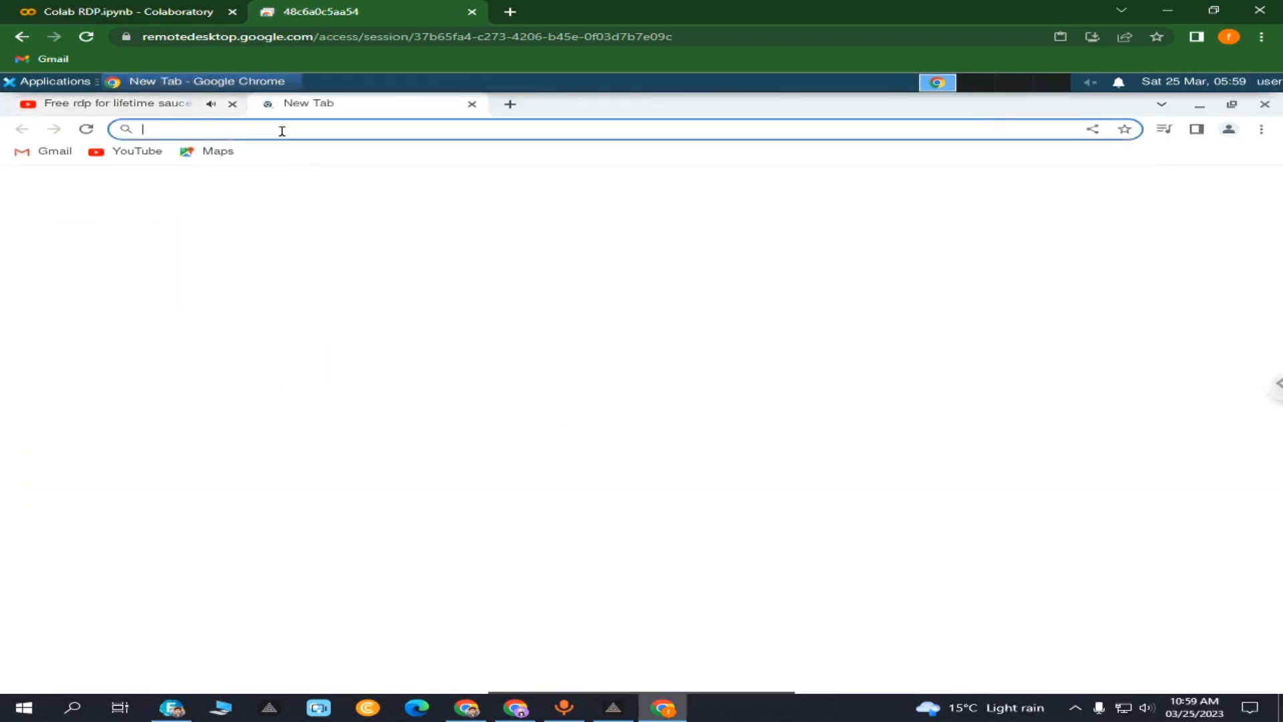
- Run Google's 'speed' test (130.5 Mbps download), then open Speedtest by Ookla from the results
left_click(282, 130)
type("speed")
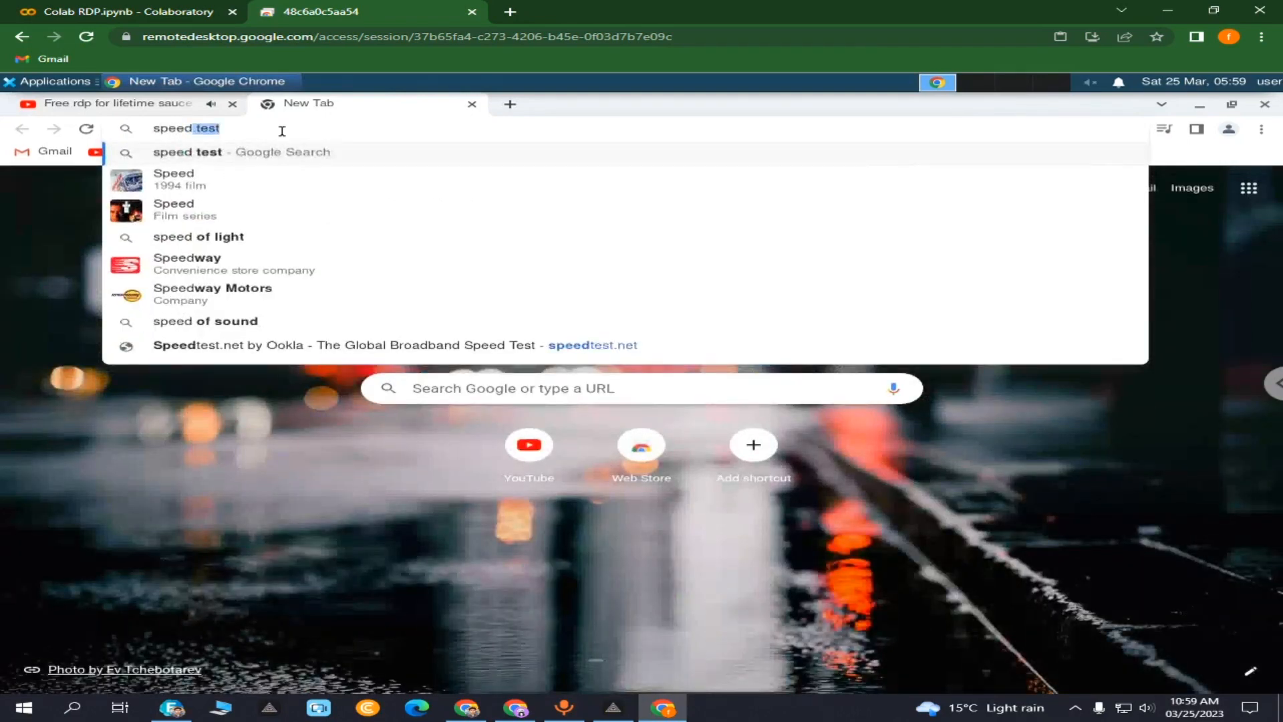
key("Return")
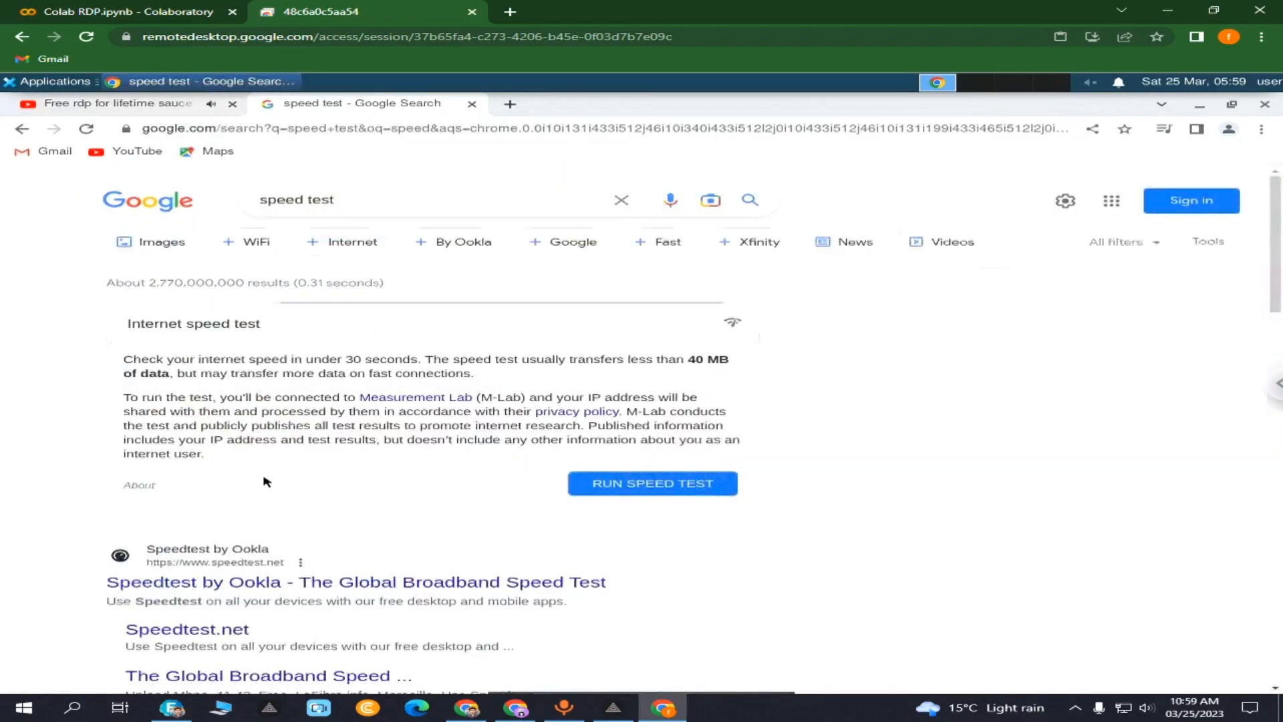
left_click(614, 484)
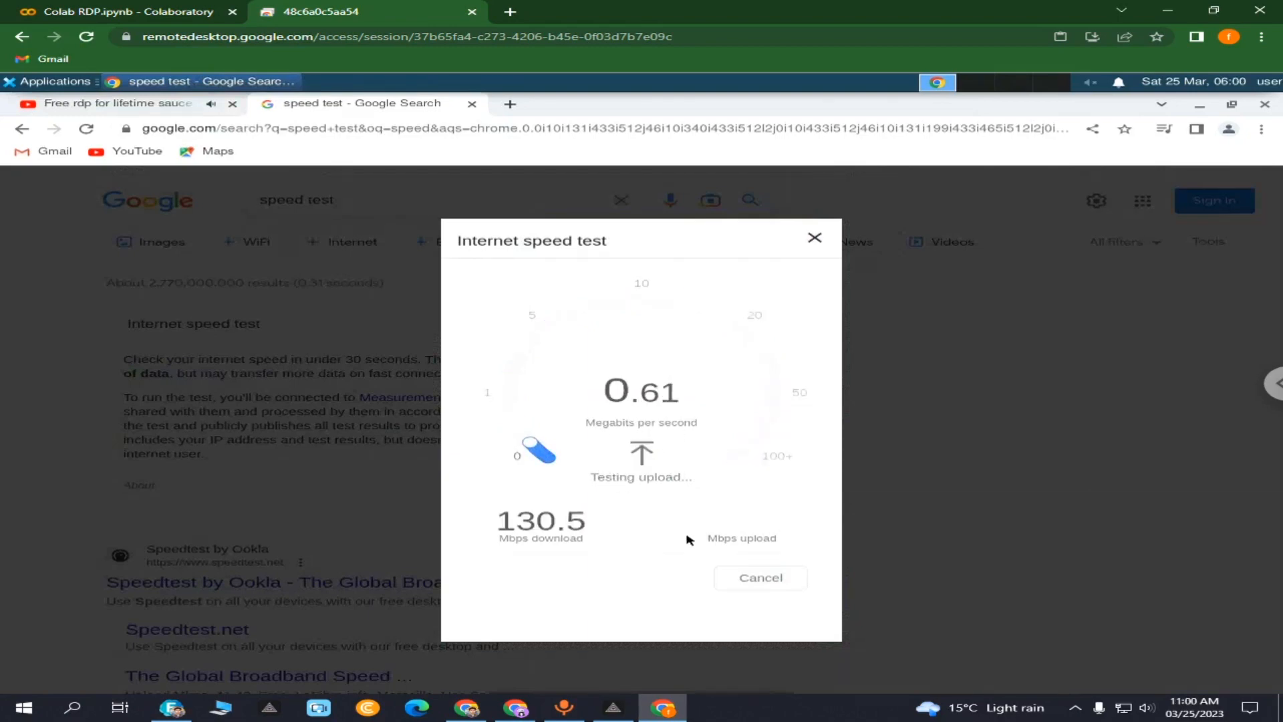
left_click(815, 238)
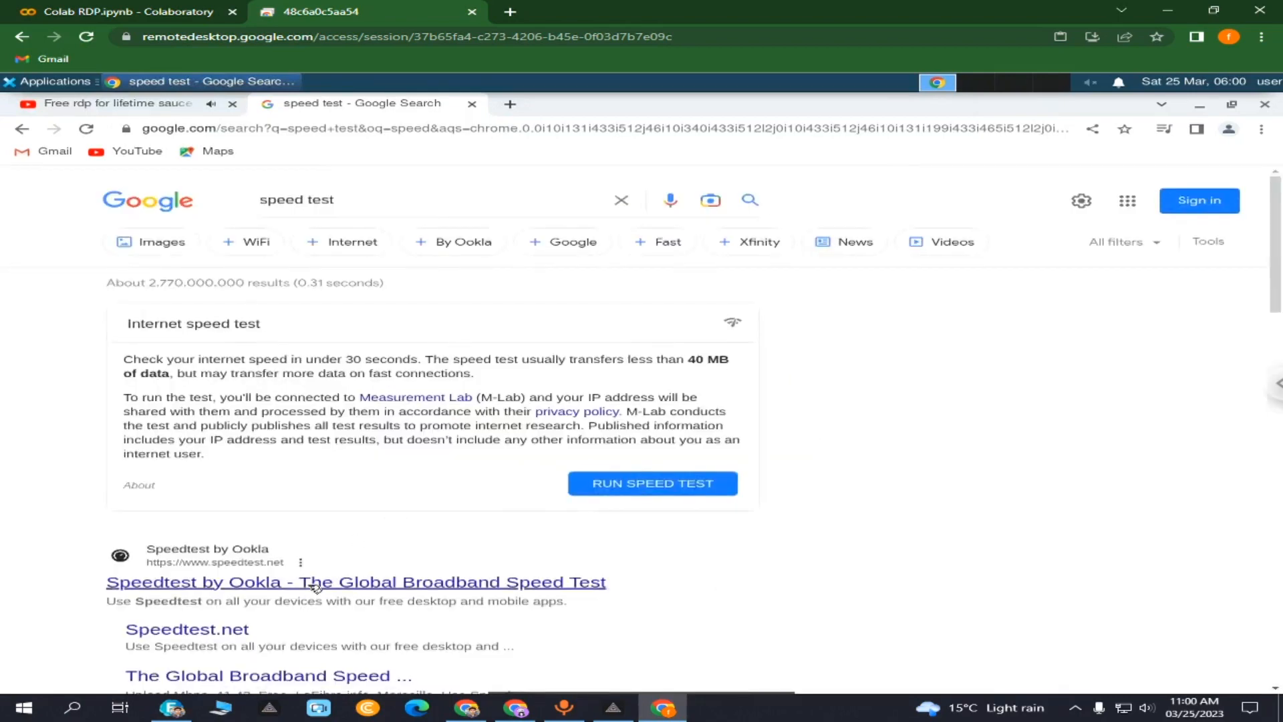
left_click(310, 583)
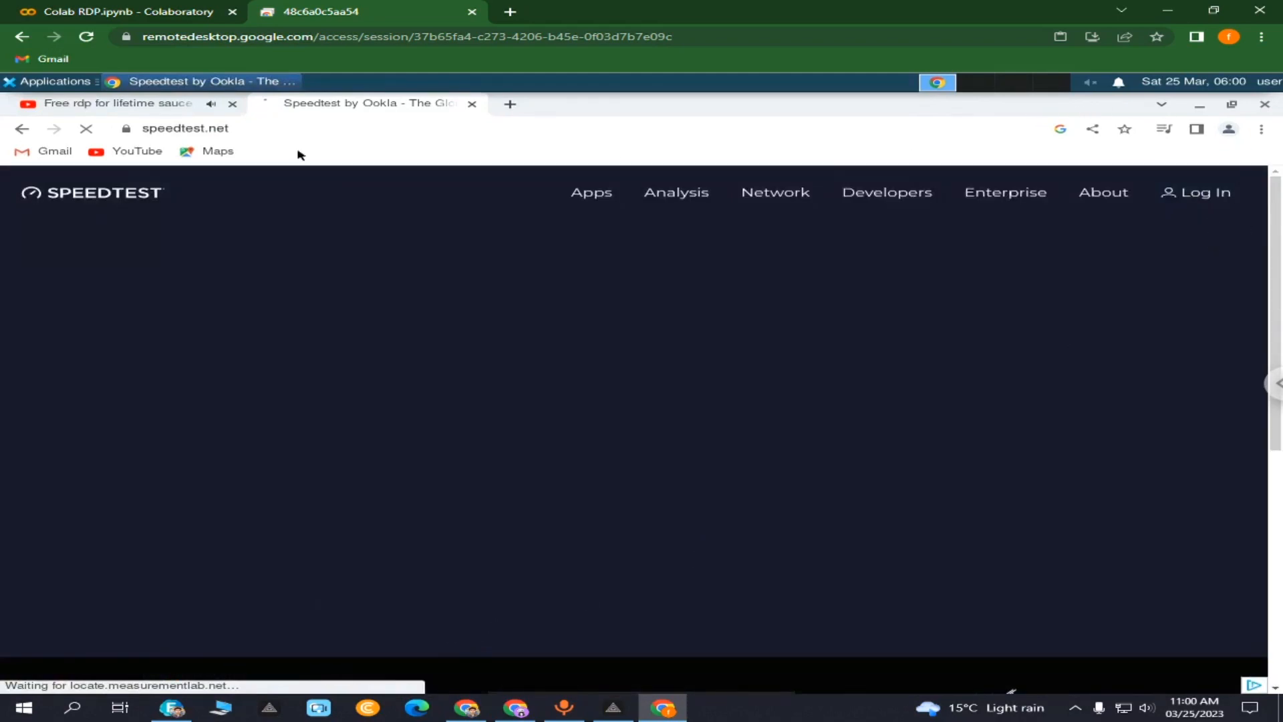
- Search Google for 'my ip address' in a new remote tab, then switch to the local Speedtest window
left_click(511, 105)
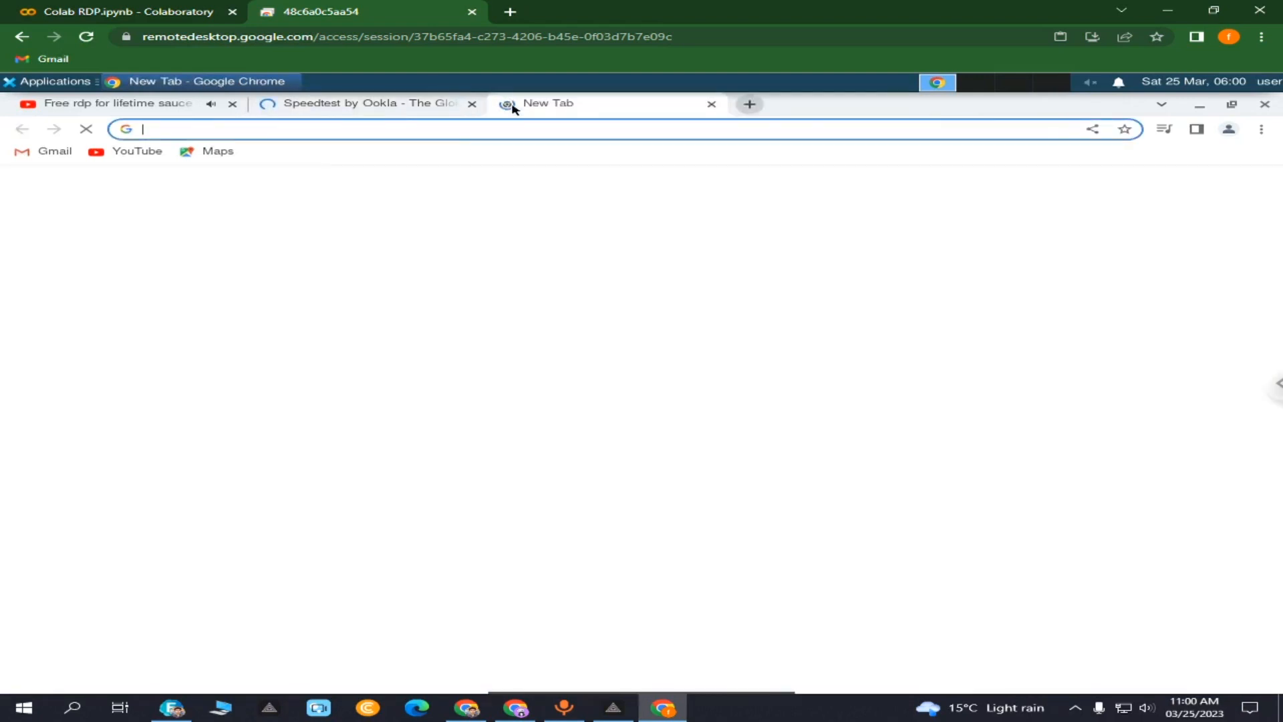
type("my ip")
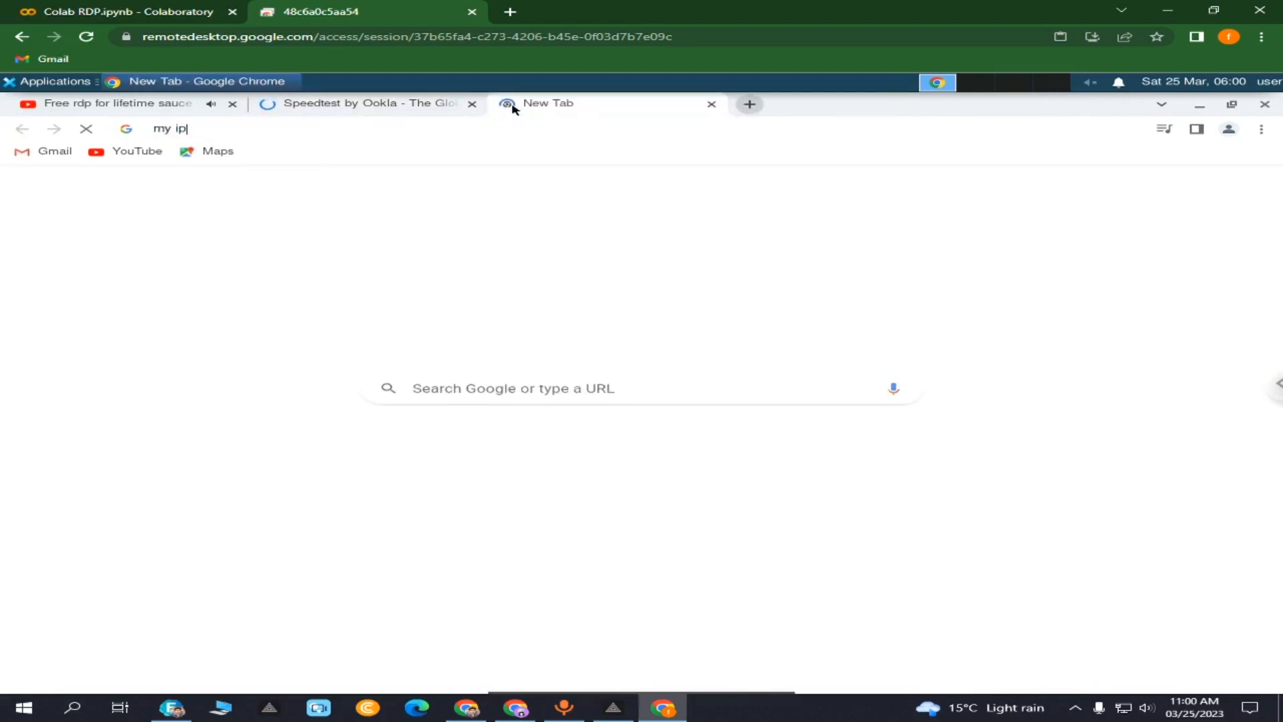
type(" addr")
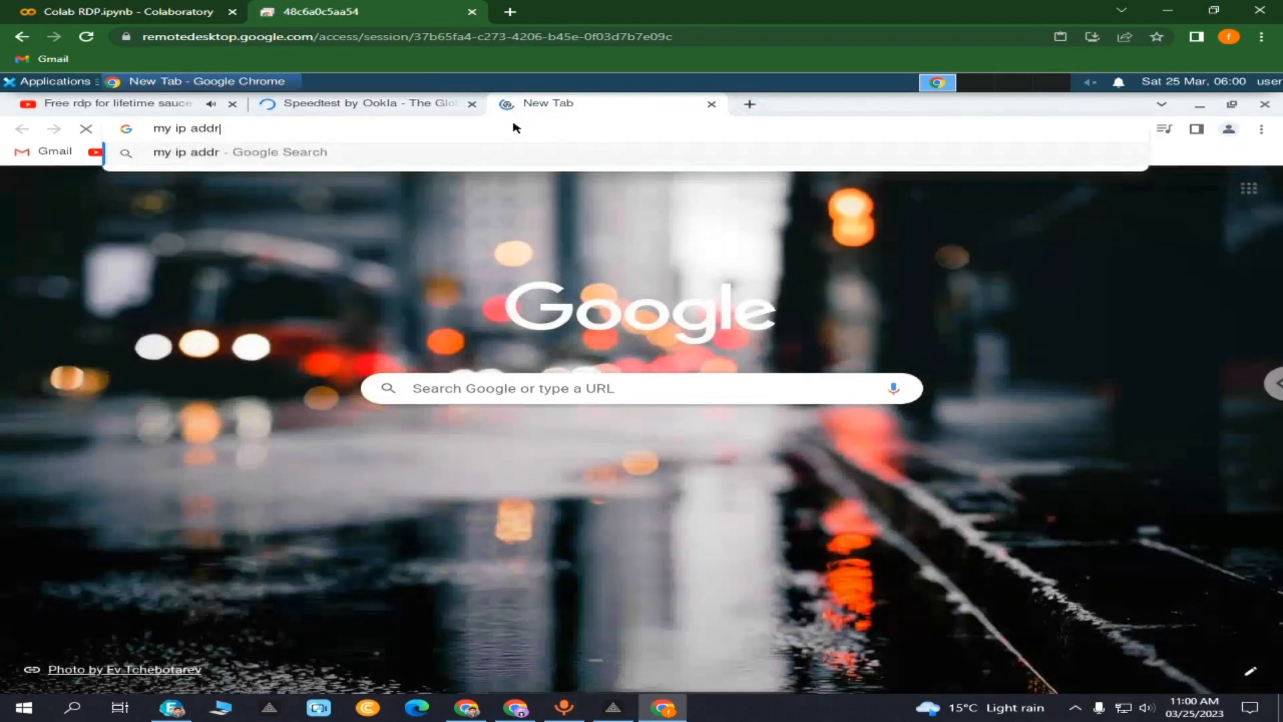
type("ess")
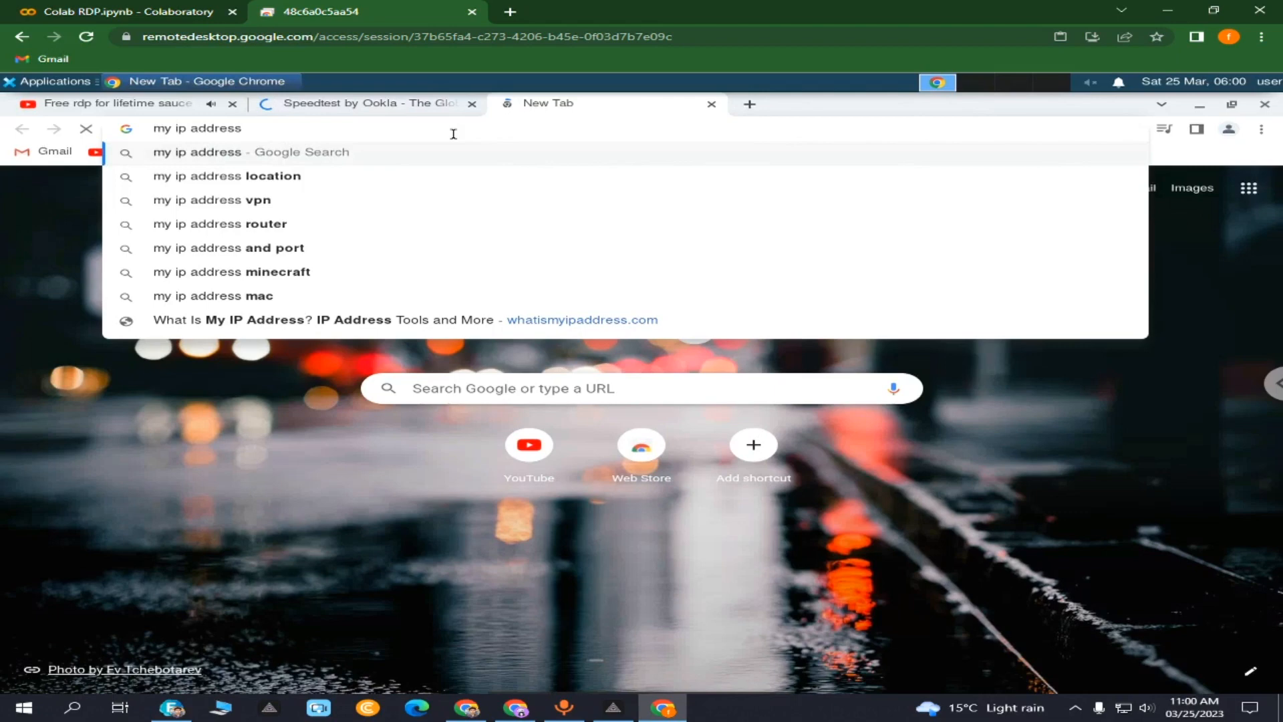
key("Return")
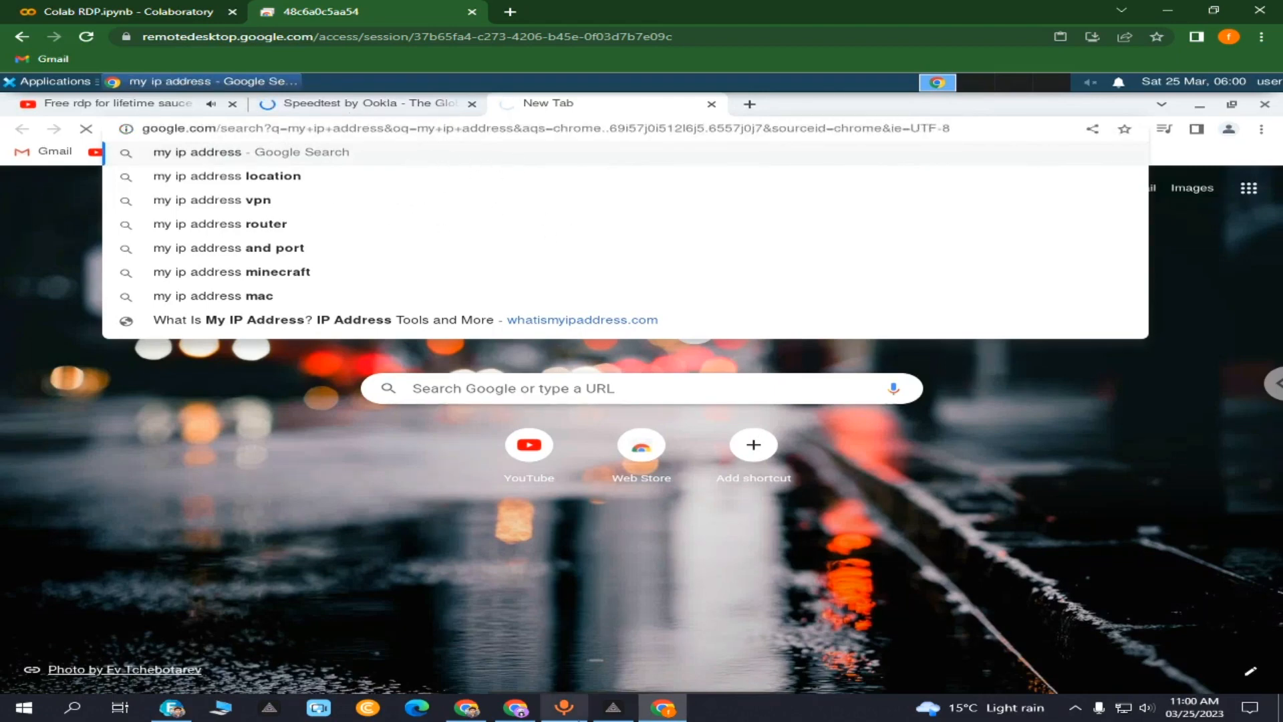
left_click(466, 708)
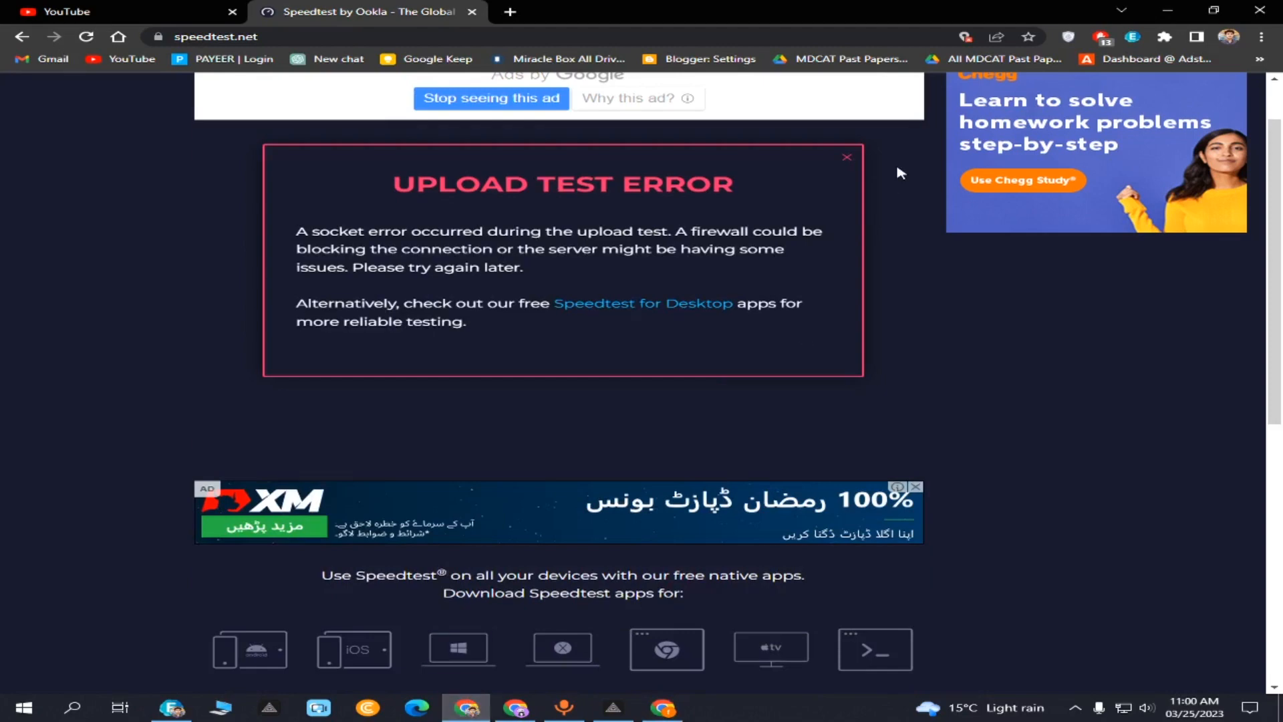
- Return to the Chrome Remote Desktop window and select the Speedtest by Ookla tab
scroll(742, 240, "up", 1)
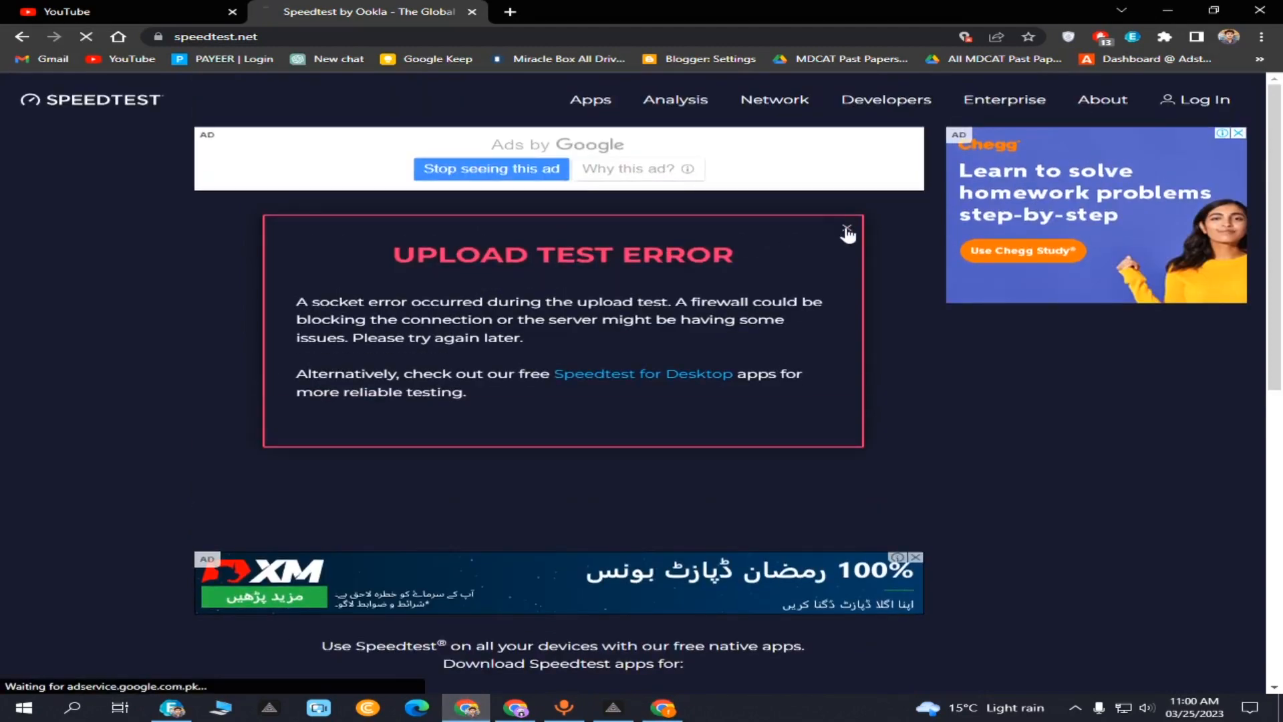
left_click(667, 709)
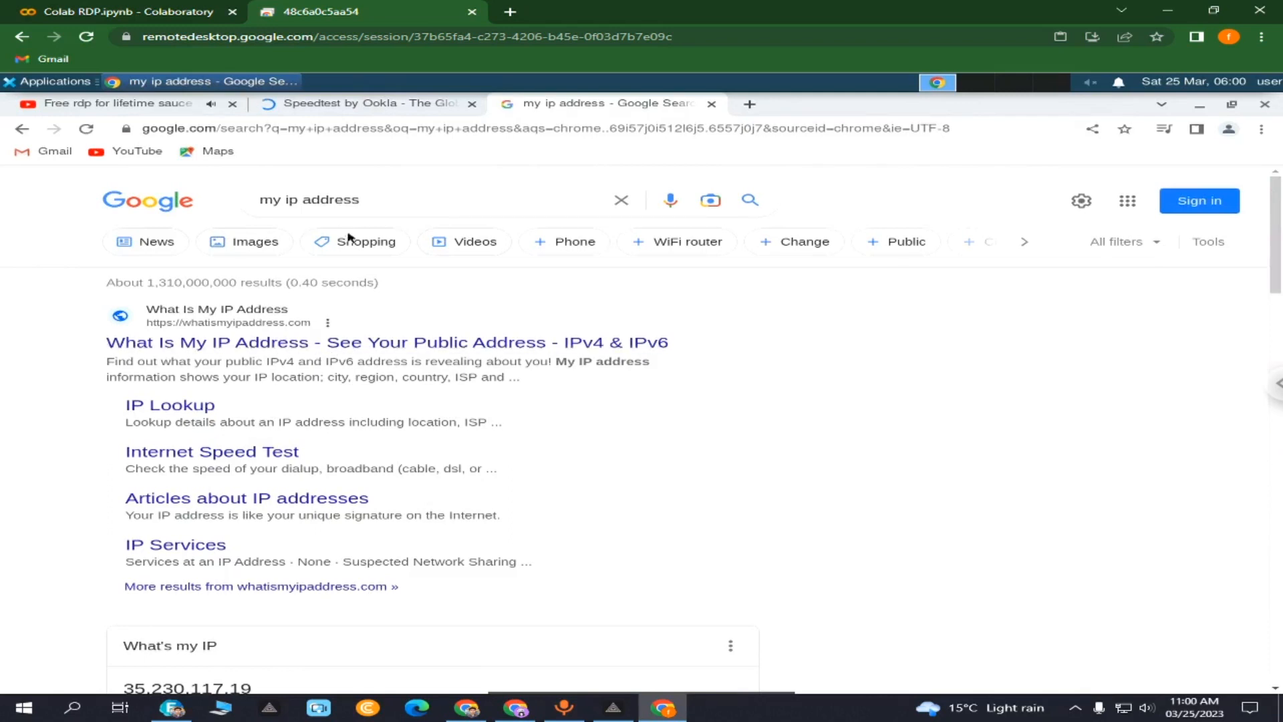
left_click(385, 105)
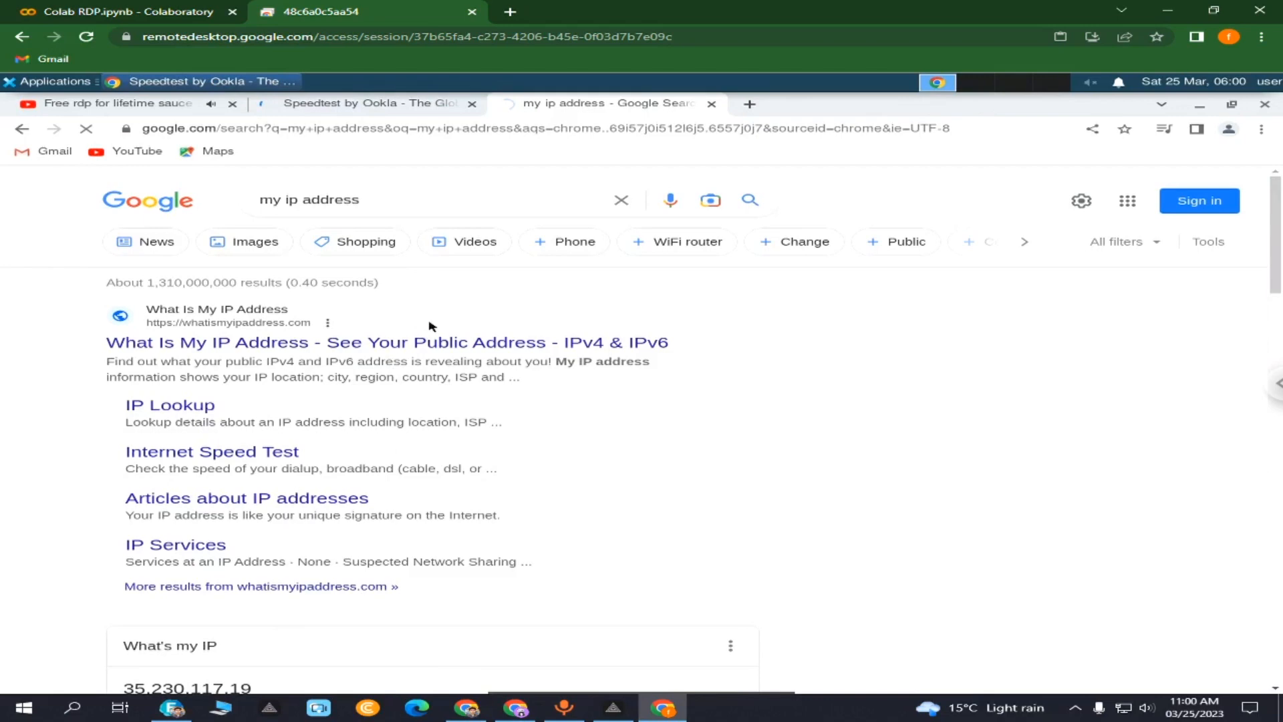